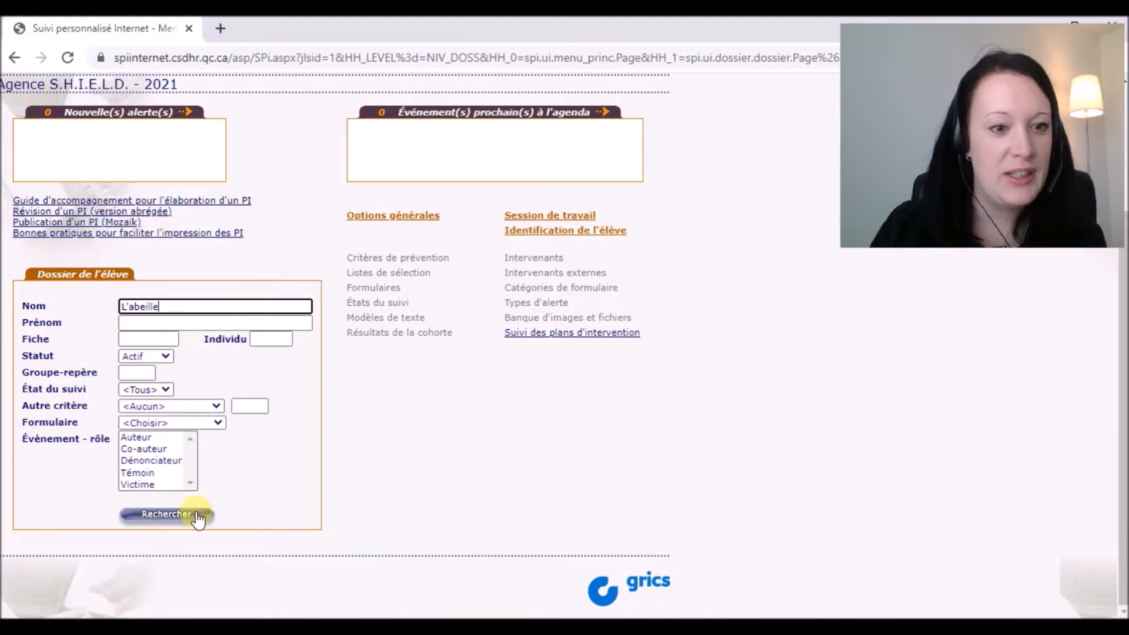
Search for the student's record and open the intervention plan started on 2021-10-07
left_click(197, 519)
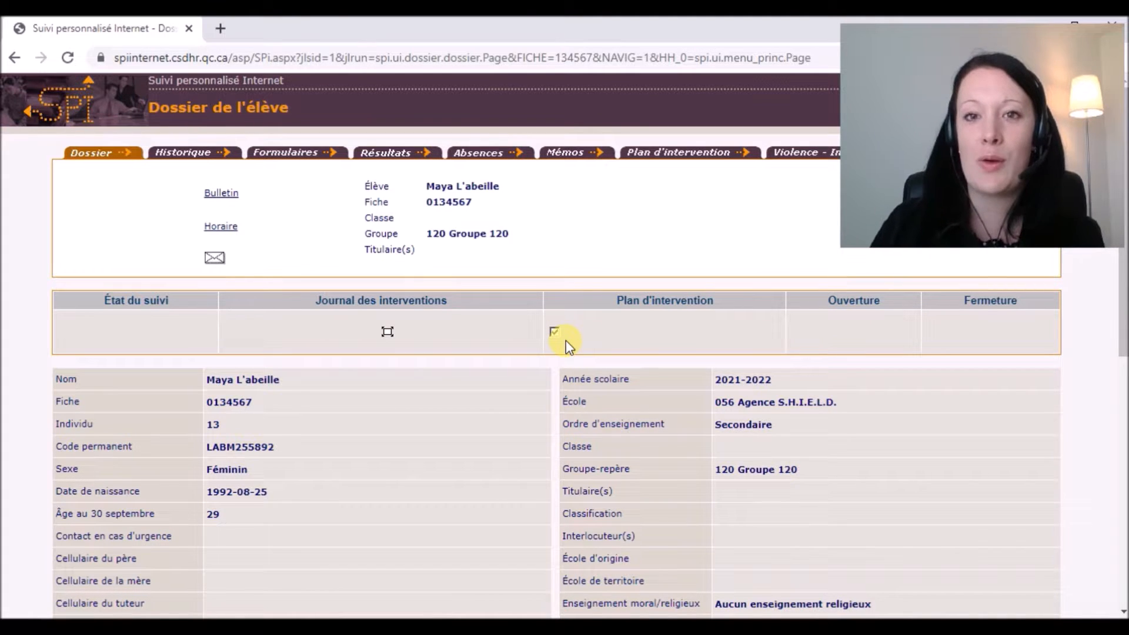
left_click(681, 158)
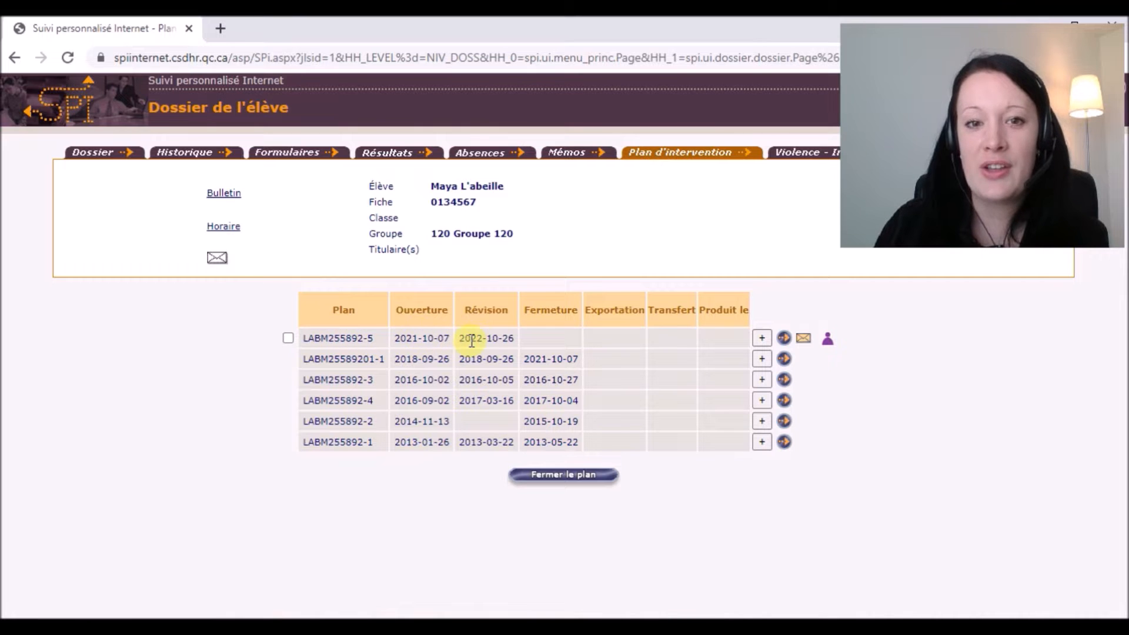
left_click(786, 339)
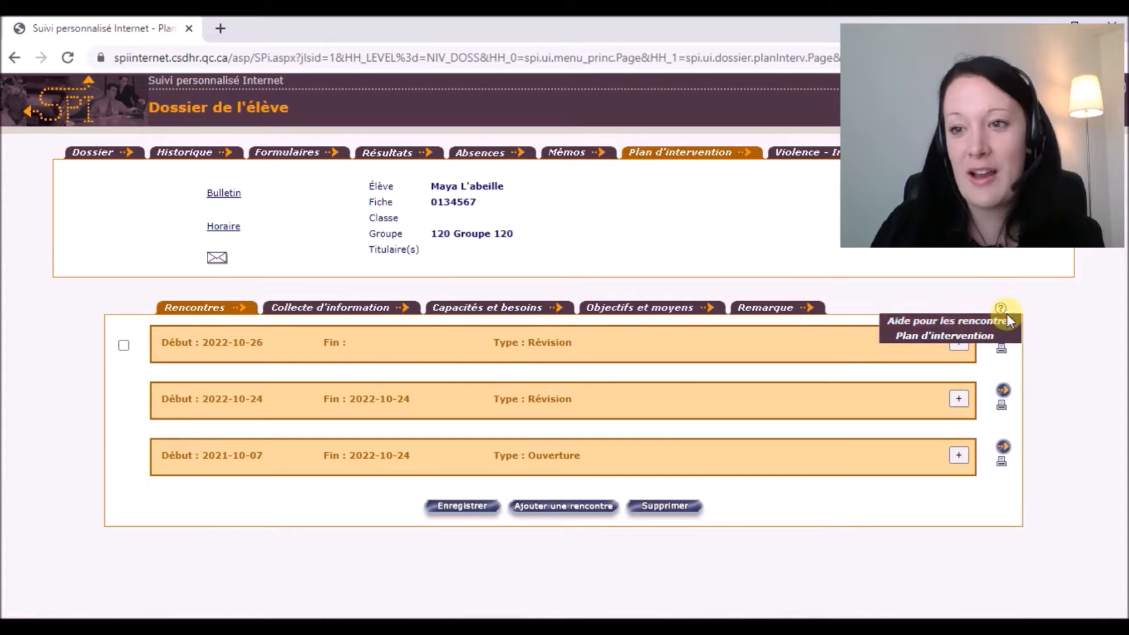
Open the Révision meeting dated 2022-10-26 and close it, confirming the closure
left_click(1003, 334)
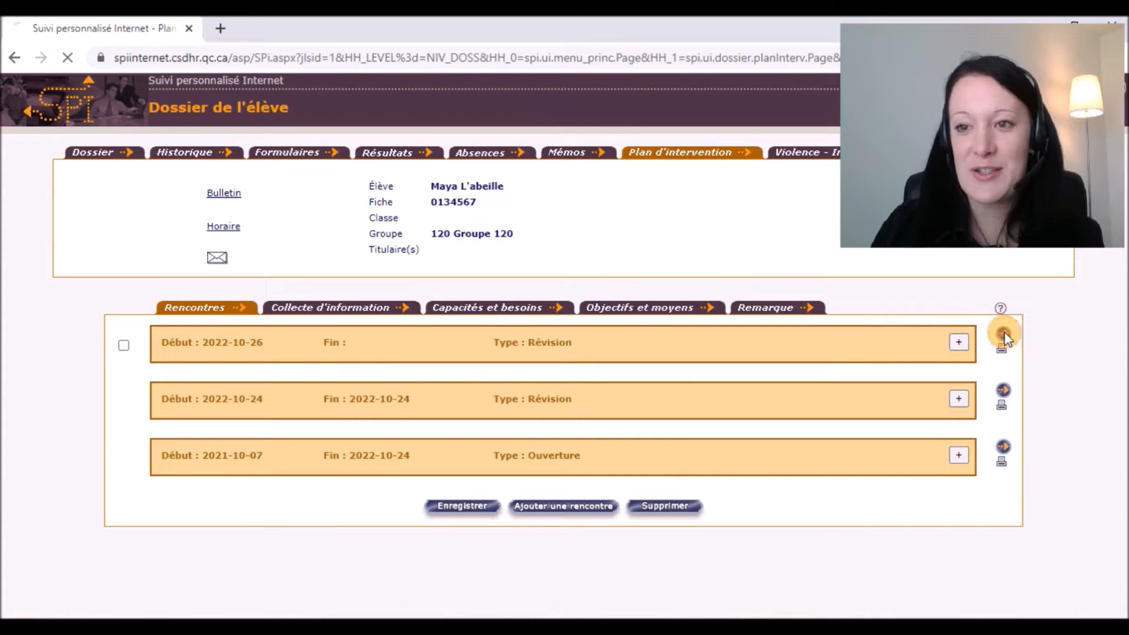
scroll(640, 412, "down", 10)
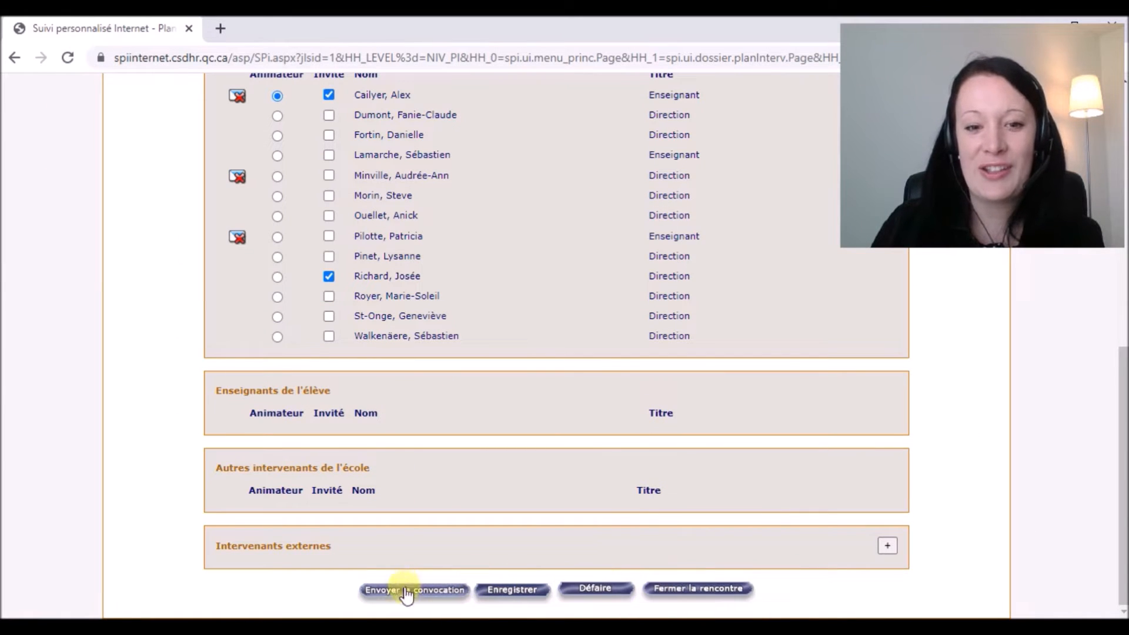
left_click(683, 595)
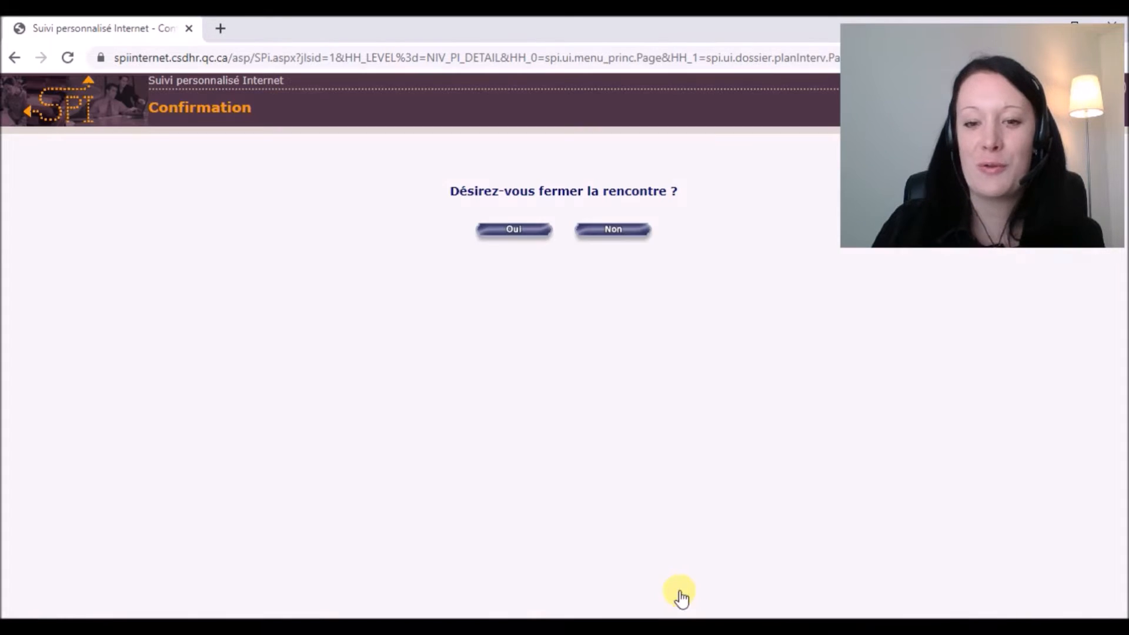
left_click(524, 230)
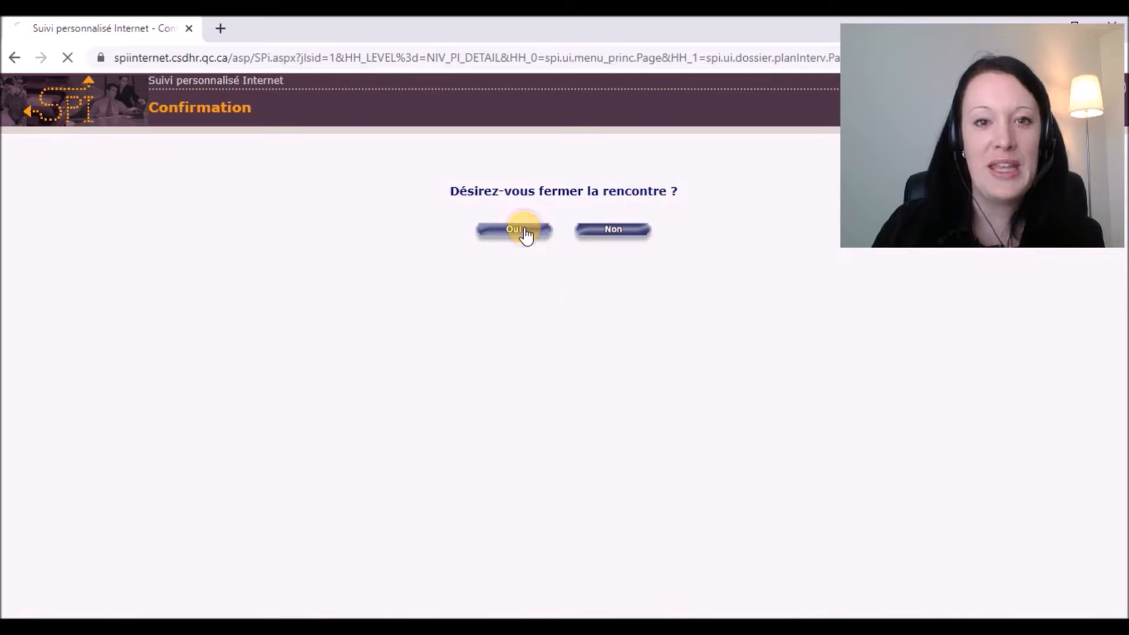
Review the closed meeting's details and the Capacités et besoins section, and return to the plan's list of meetings
scroll(525, 234, "down", 10)
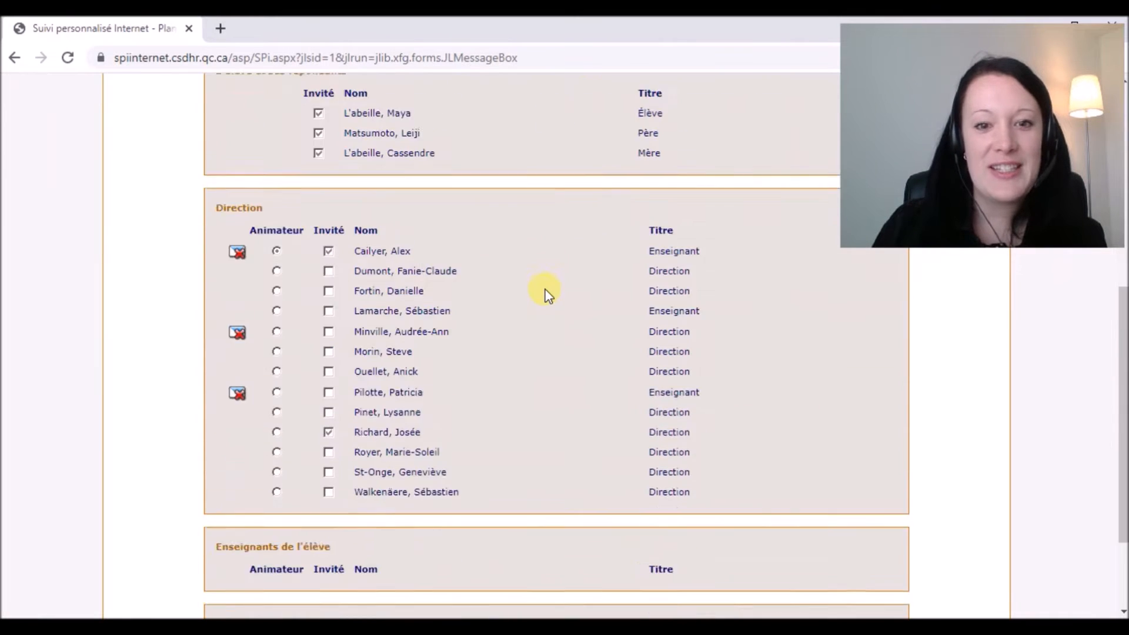
scroll(568, 561, "up", 7)
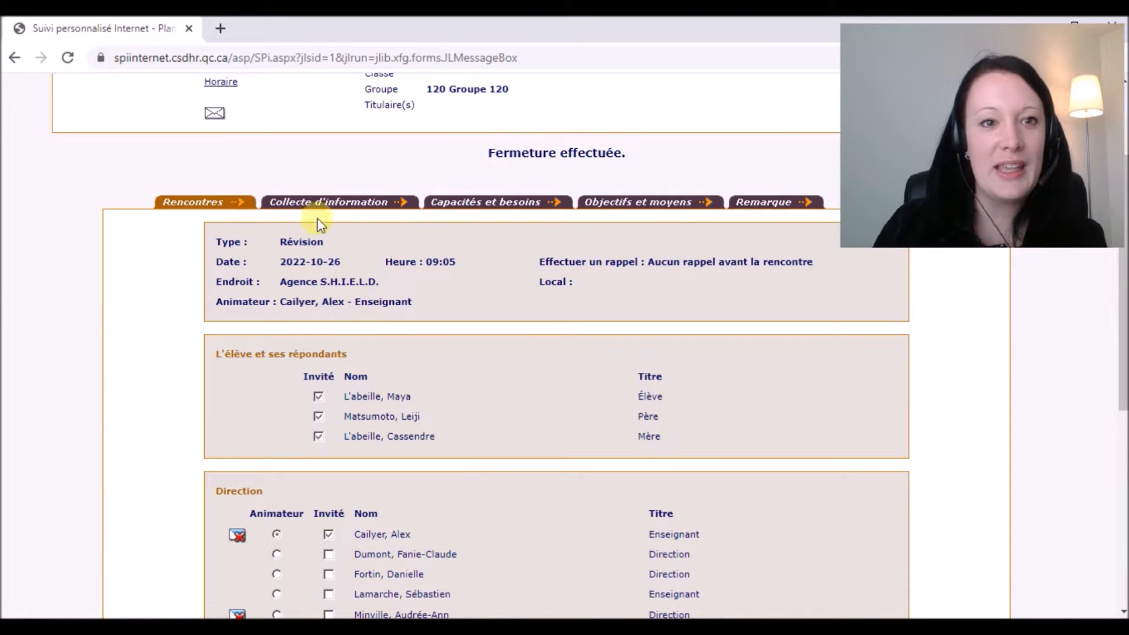
left_click(461, 203)
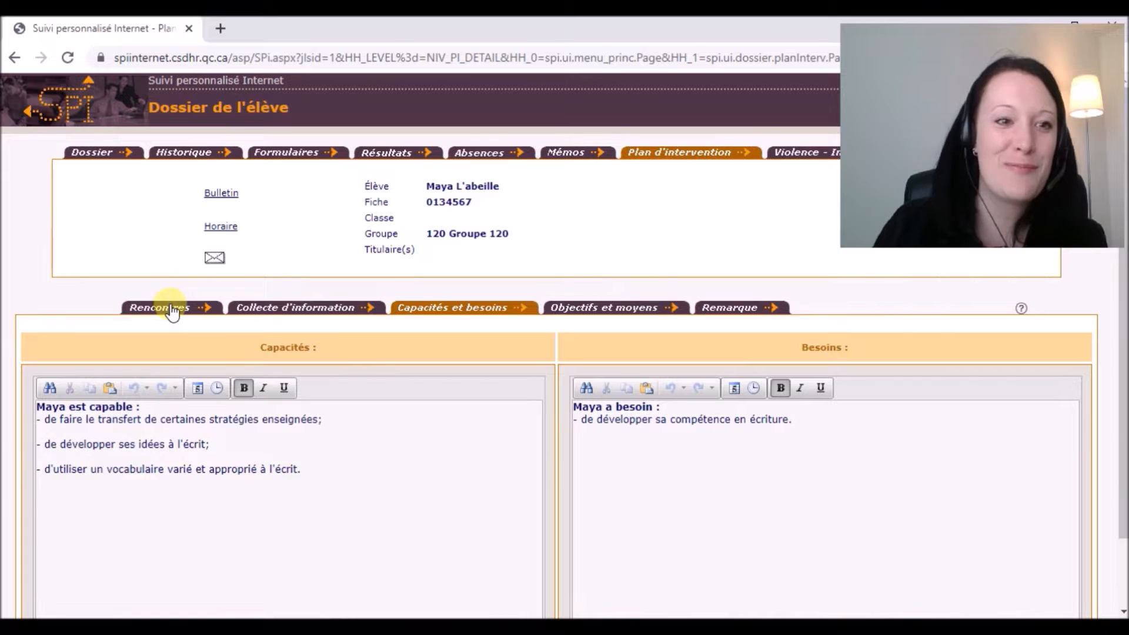
left_click(176, 309)
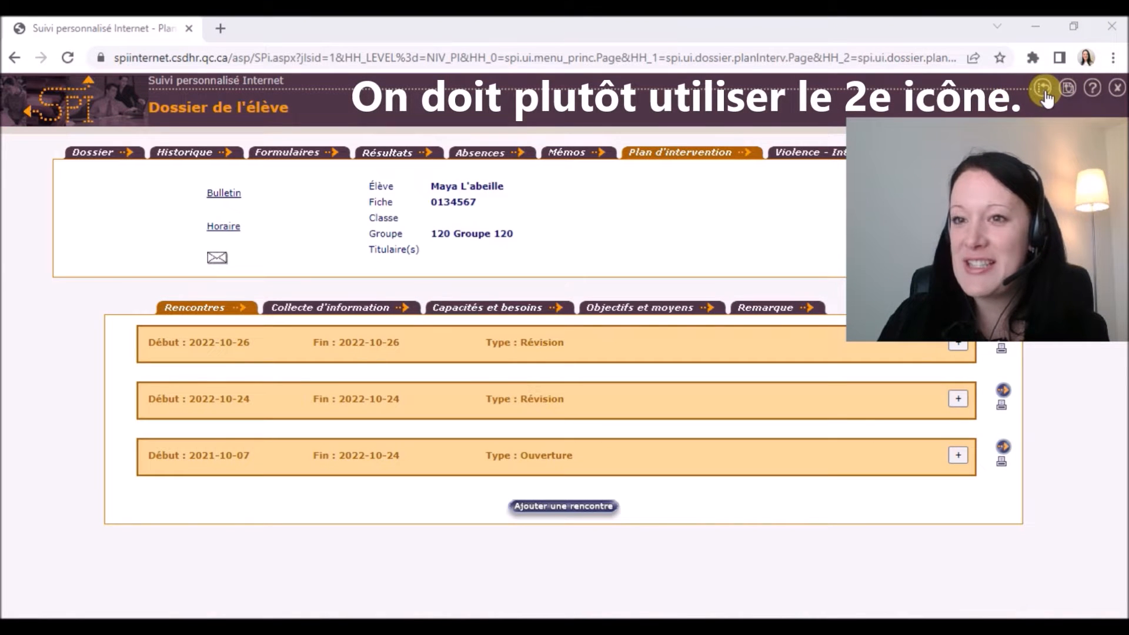
mouse_move(997, 222)
left_mouse_down()
mouse_move(982, 178)
mouse_move(993, 127)
left_mouse_up()
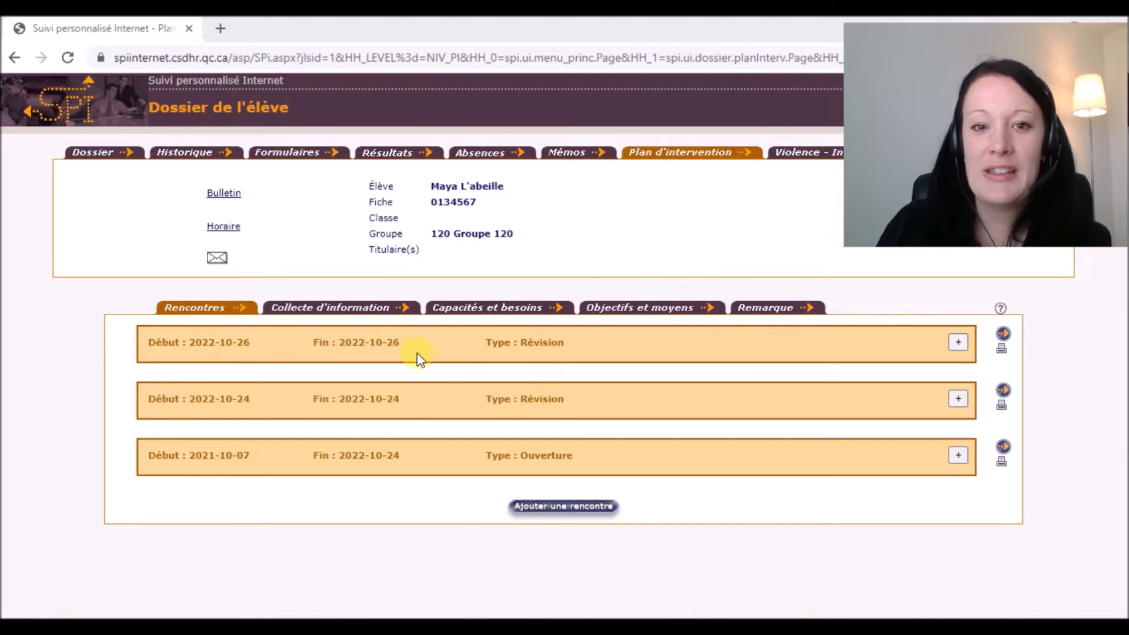
Add a meeting of type Révision on 2022-10-31 at 16:00, with the reminder set to Aucun rappel
left_click(546, 513)
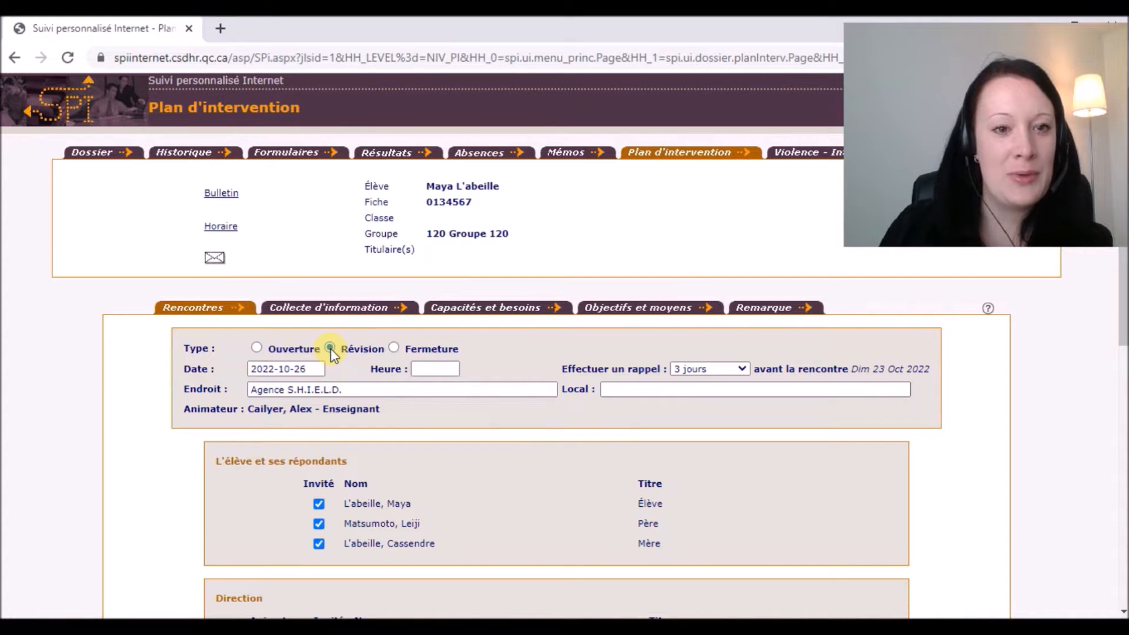
scroll(330, 349, "down", 1)
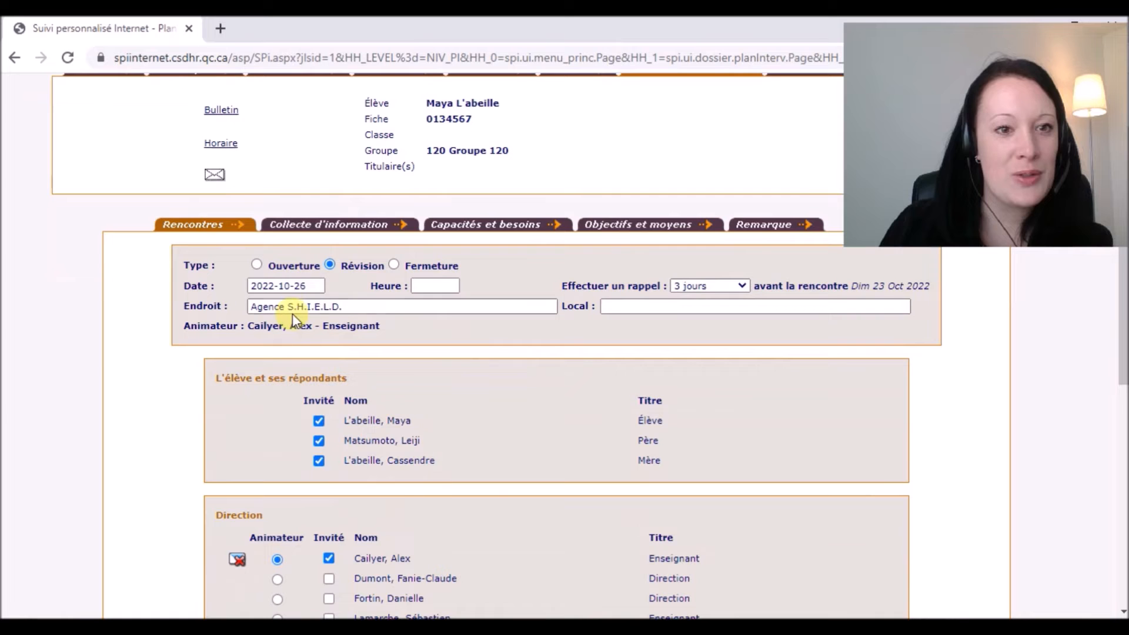
left_click(311, 287)
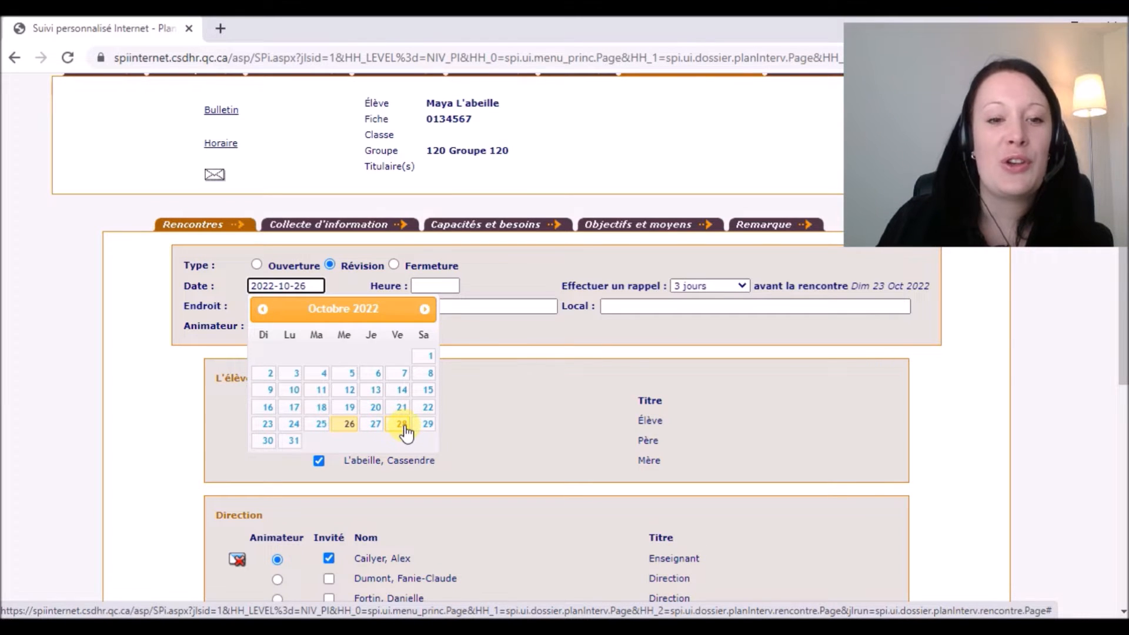
left_click(294, 440)
left_click(428, 287)
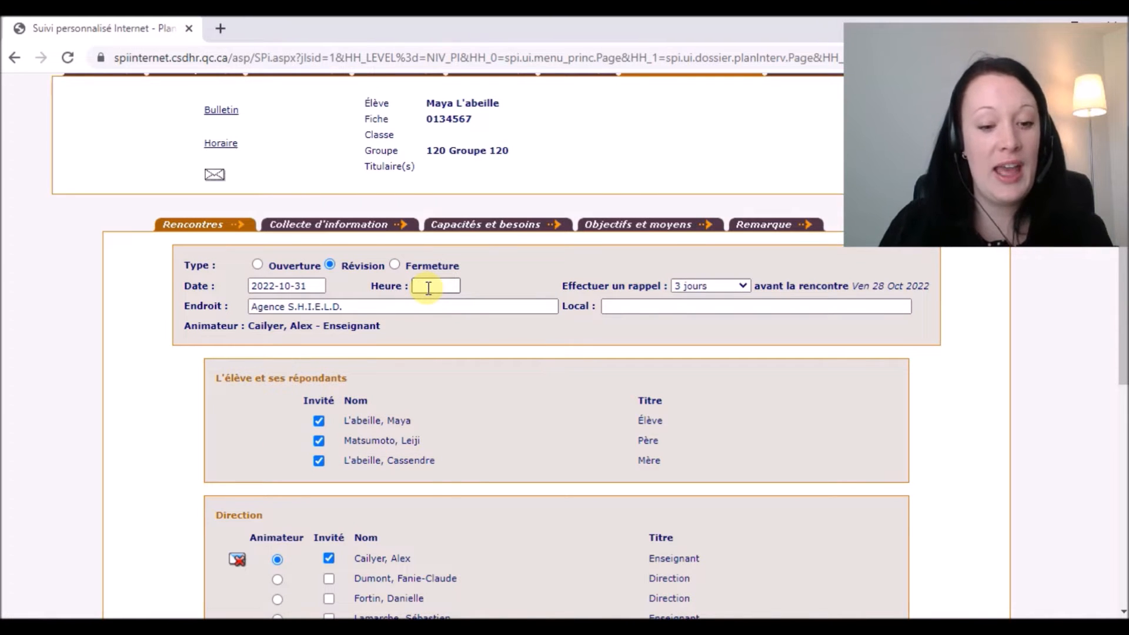
type("16:0")
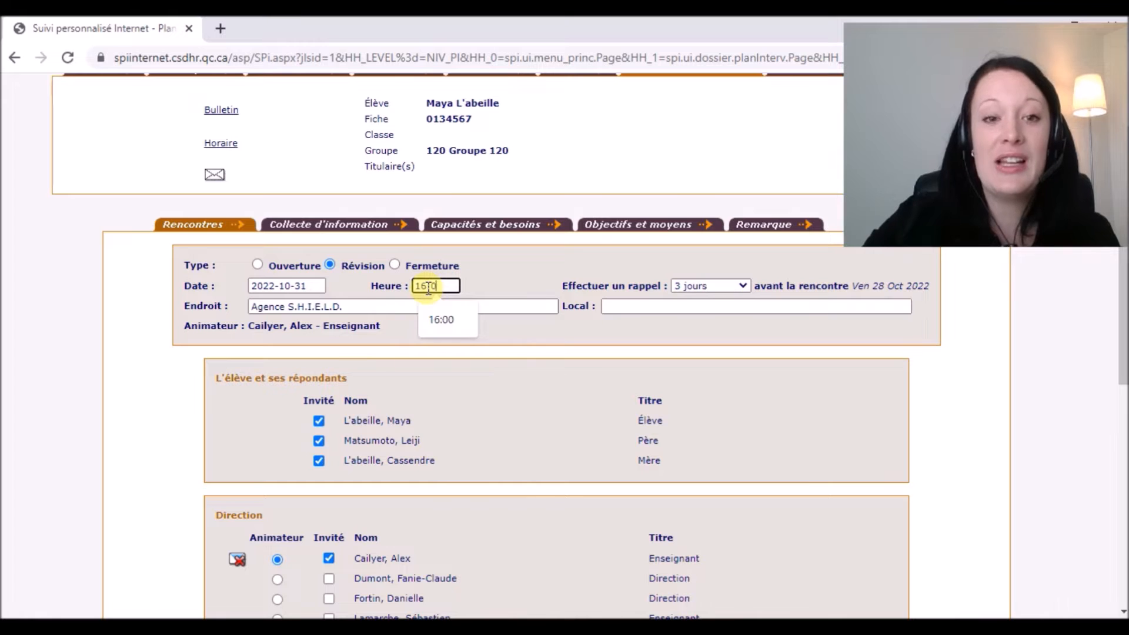
type("0")
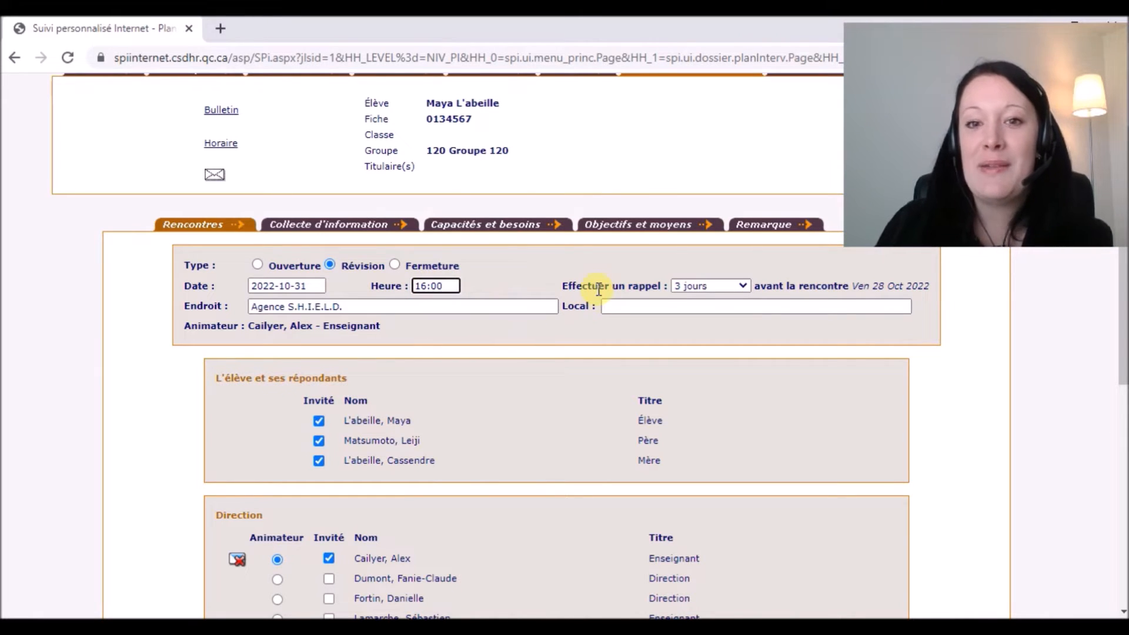
left_click(688, 286)
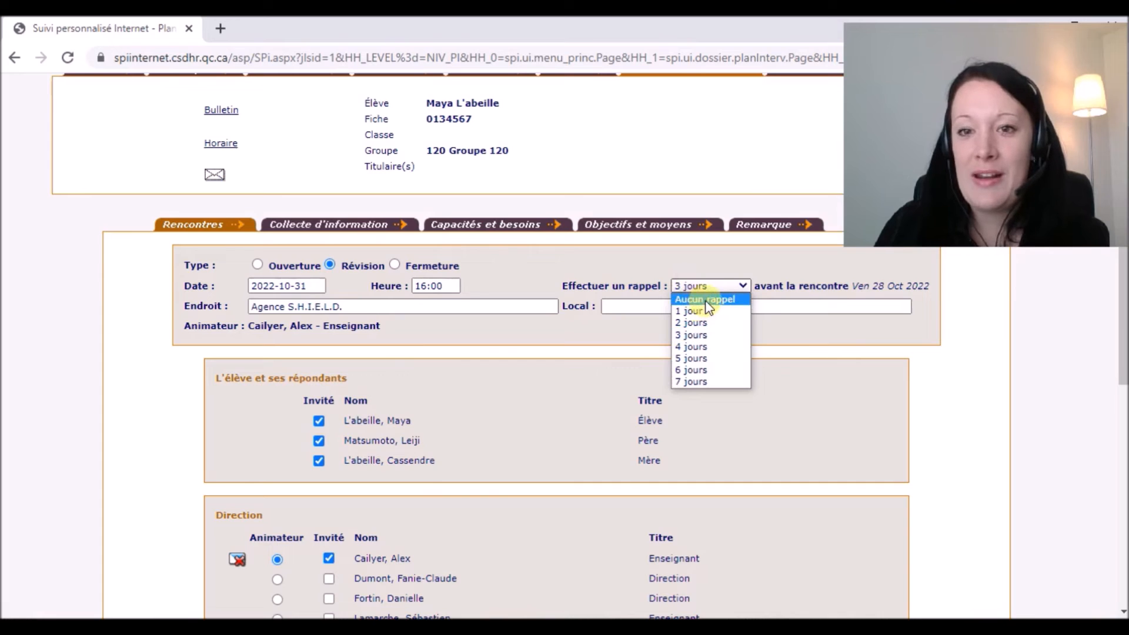
left_click(687, 296)
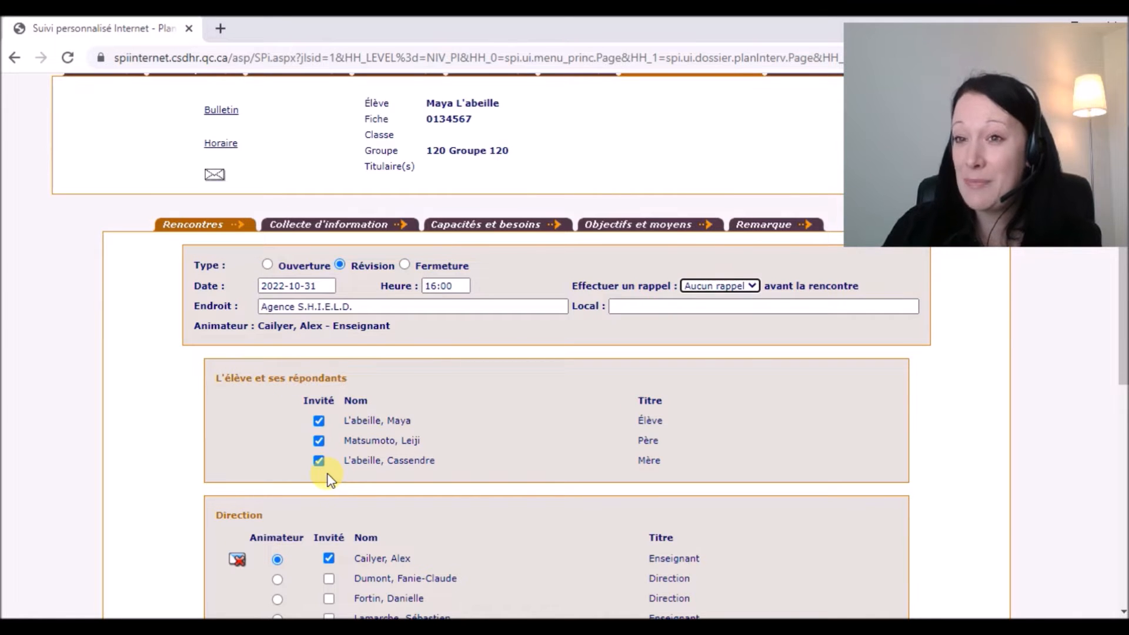
Review the meeting's invited participants in each group and expand Intervenants externes to examine its invitees and blank entry rows
scroll(327, 378, "down", 3)
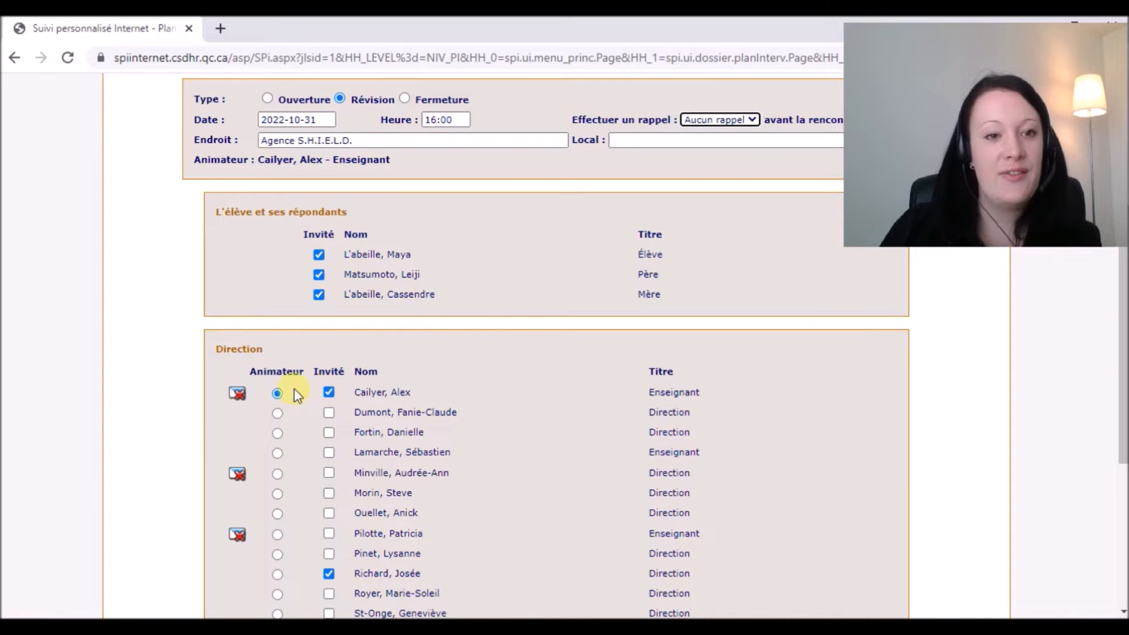
scroll(282, 406, "down", 3)
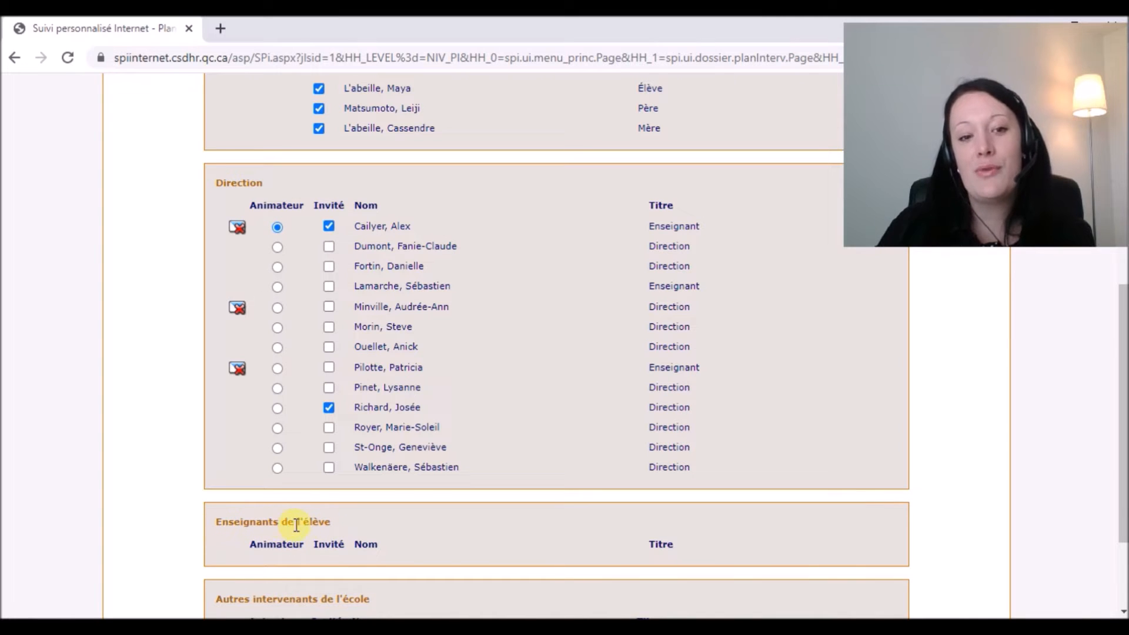
scroll(309, 526, "down", 1)
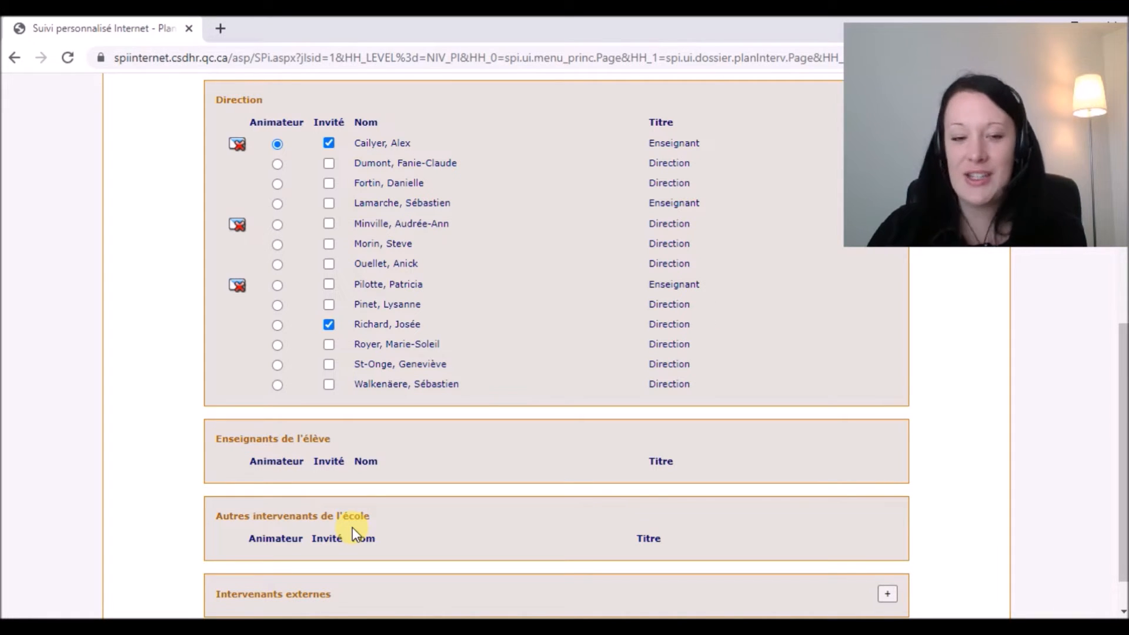
scroll(341, 529, "down", 2)
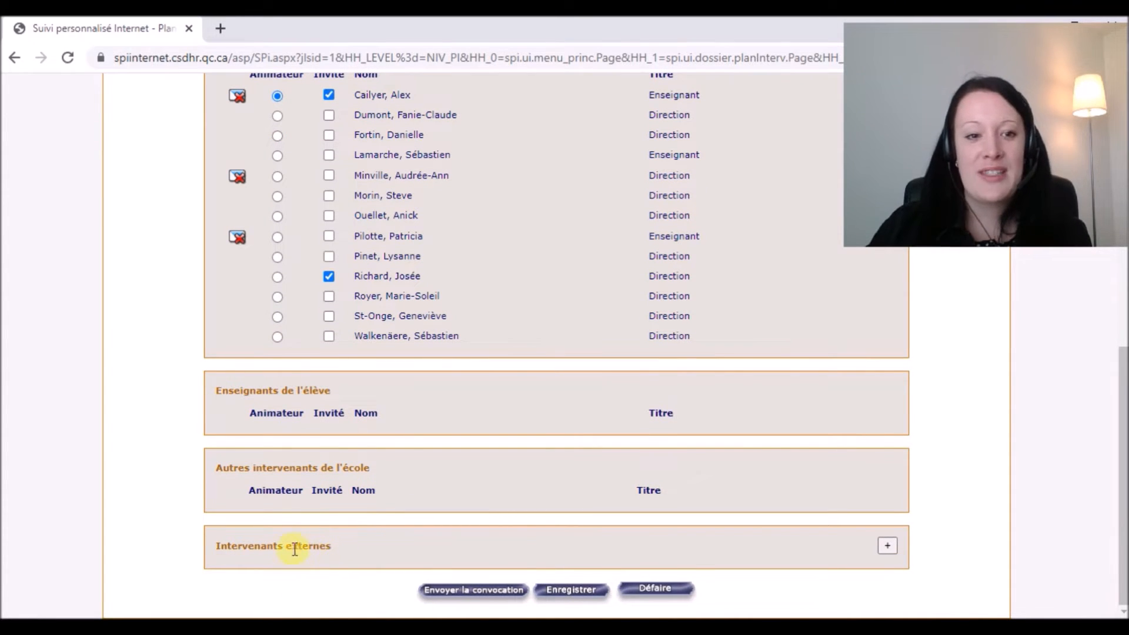
left_click(887, 546)
scroll(761, 533, "down", 3)
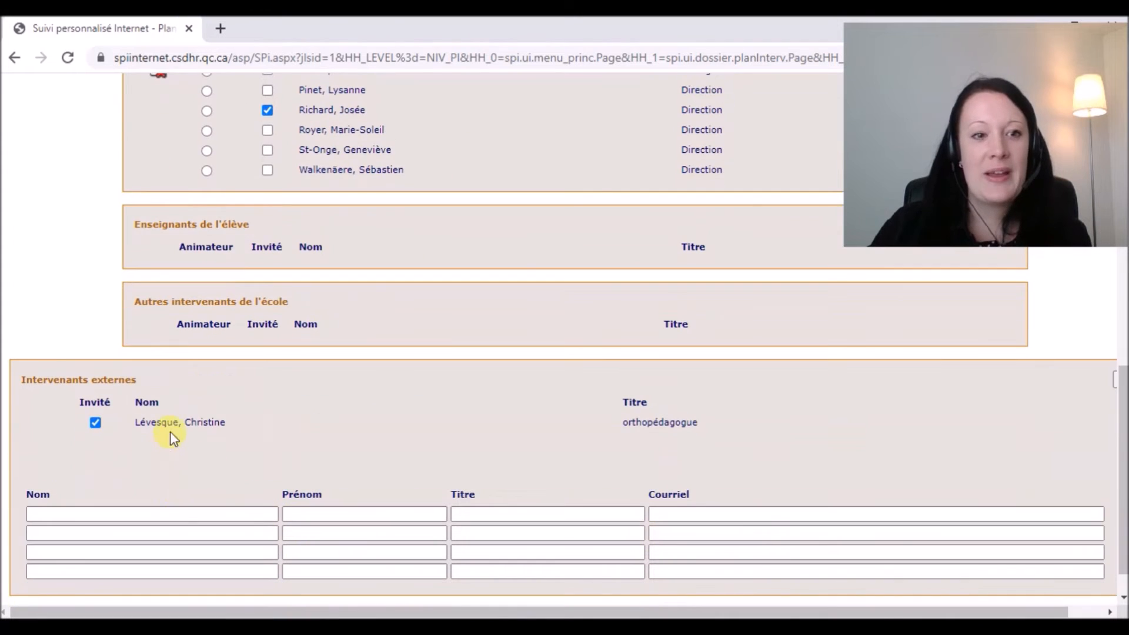
left_click(179, 511)
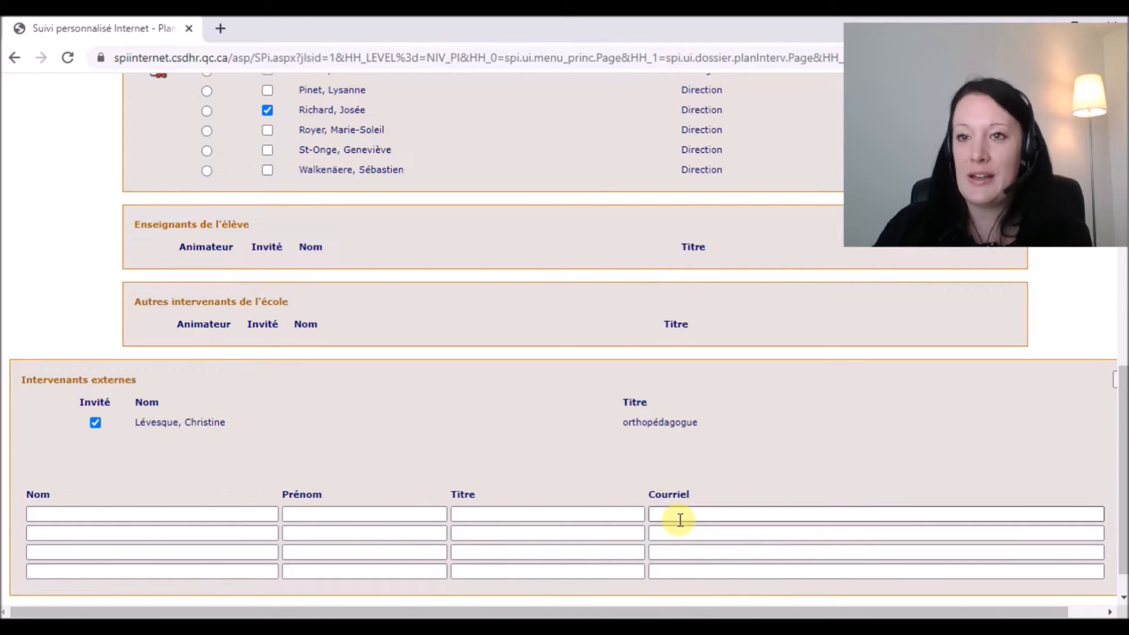
scroll(680, 520, "down", 1)
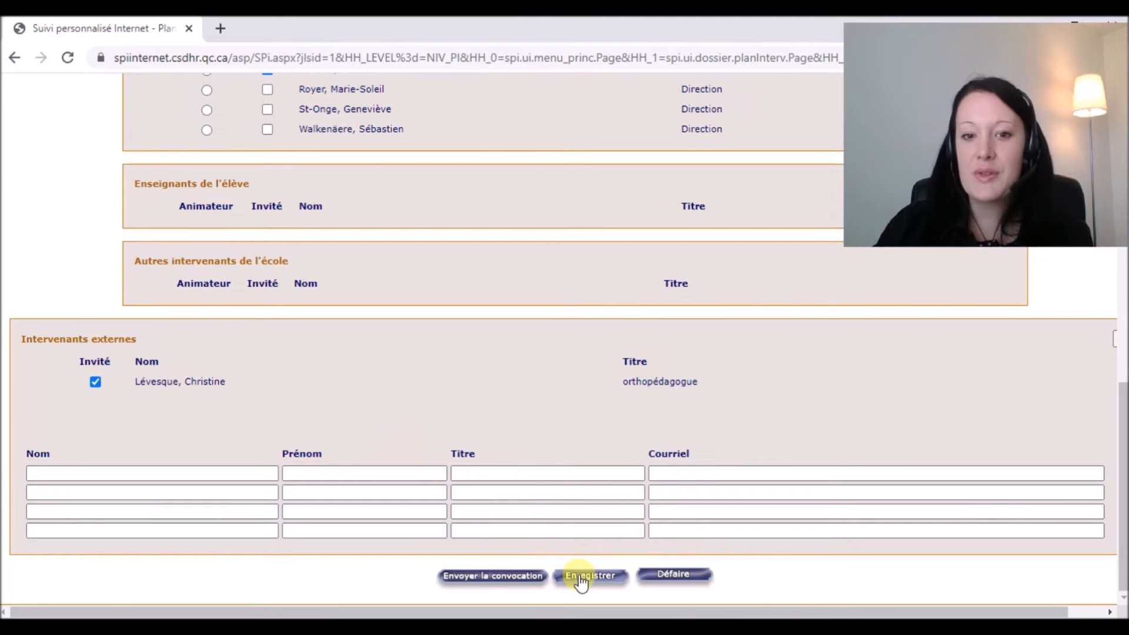
Check the new Révision meeting's details once more and save it
left_click(521, 576)
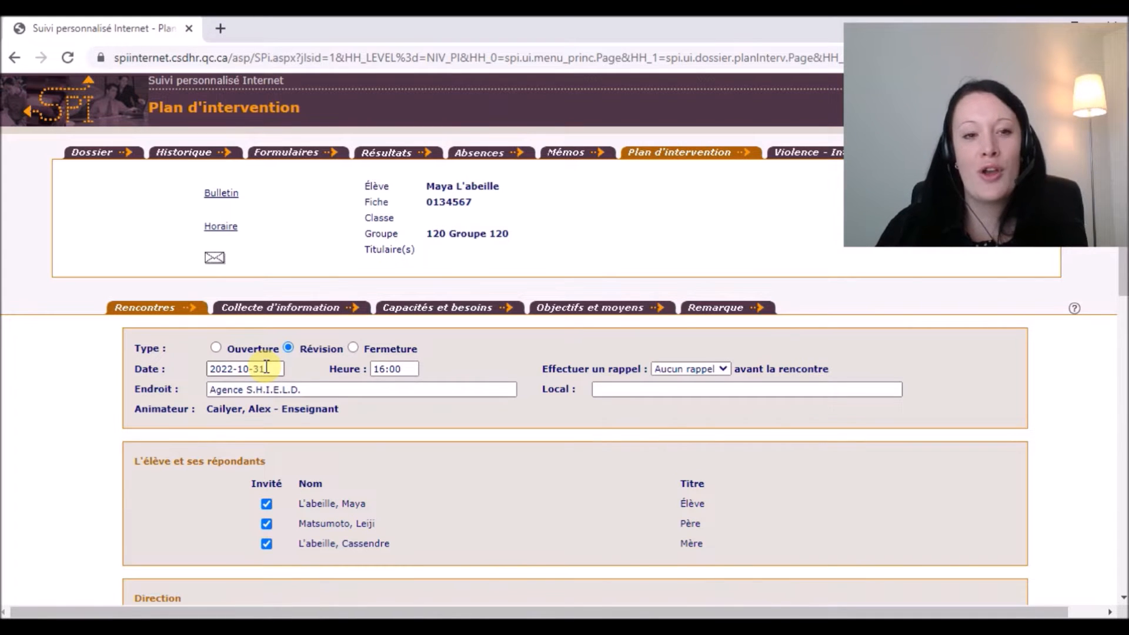
scroll(265, 366, "down", 14)
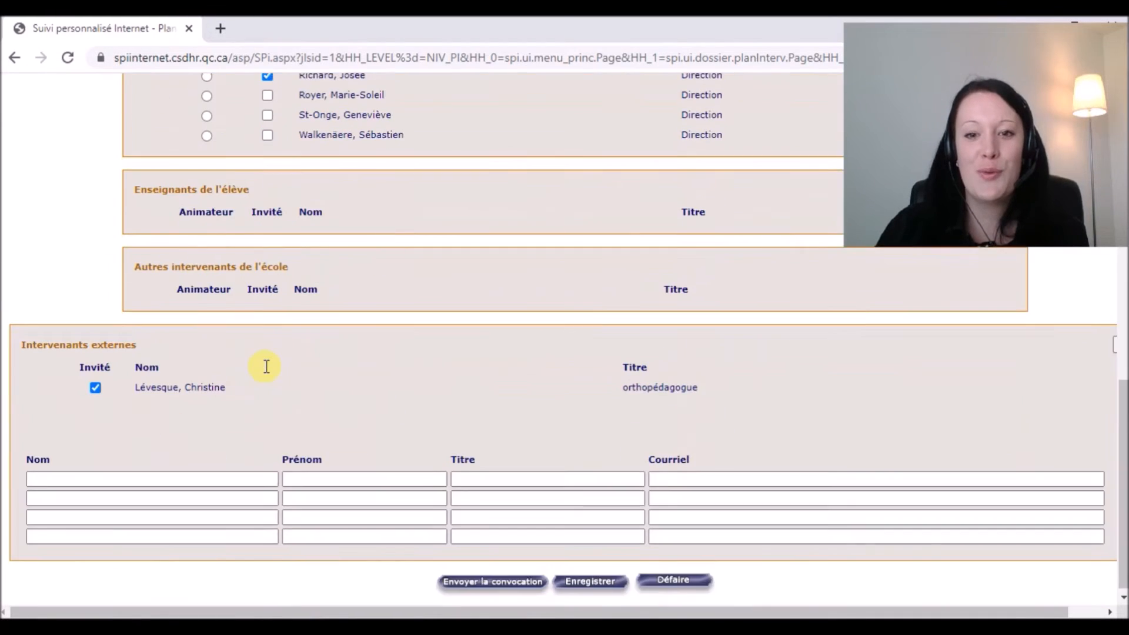
left_click(612, 585)
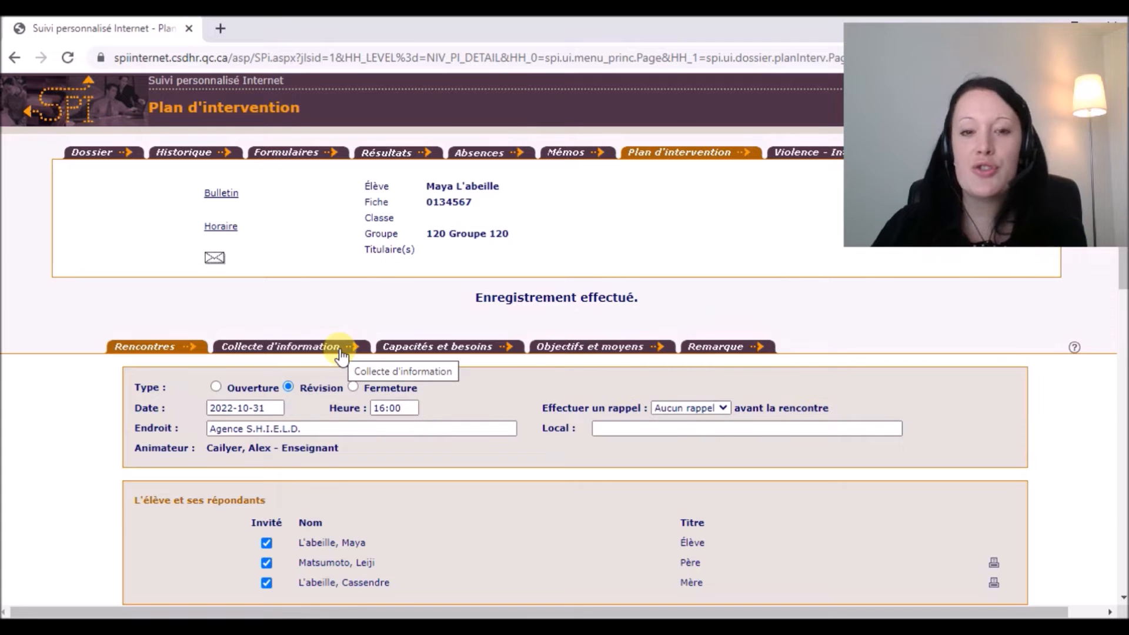
Review Capacités et besoins, and set the Révision - évaluation of Objectif 1 to Modifier l'objectif et les moyens
left_click(406, 347)
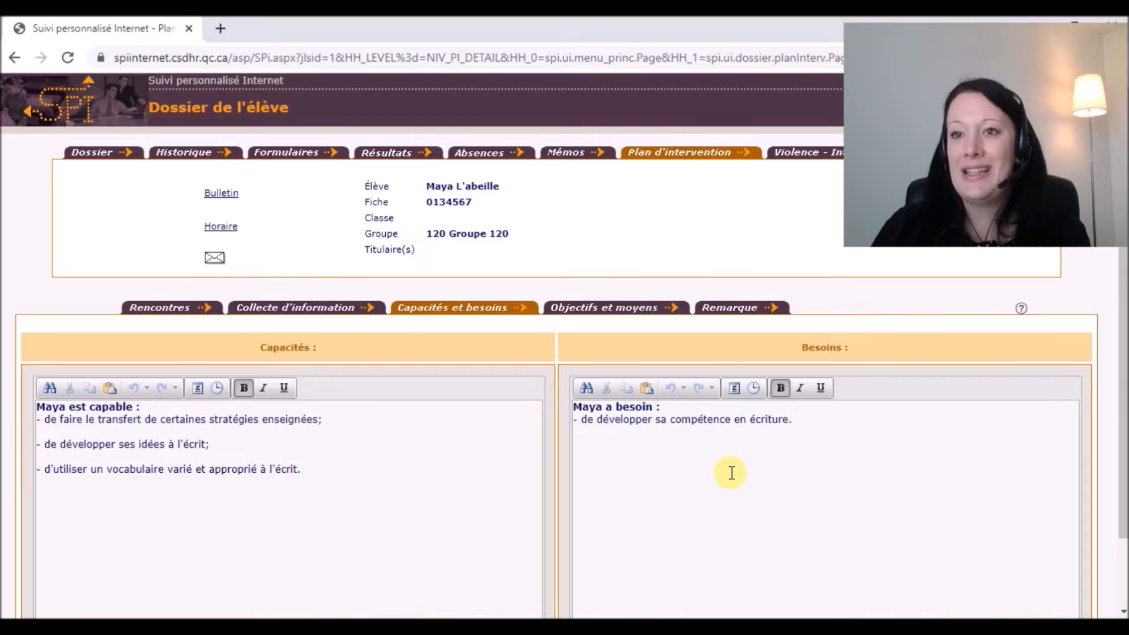
left_click(624, 314)
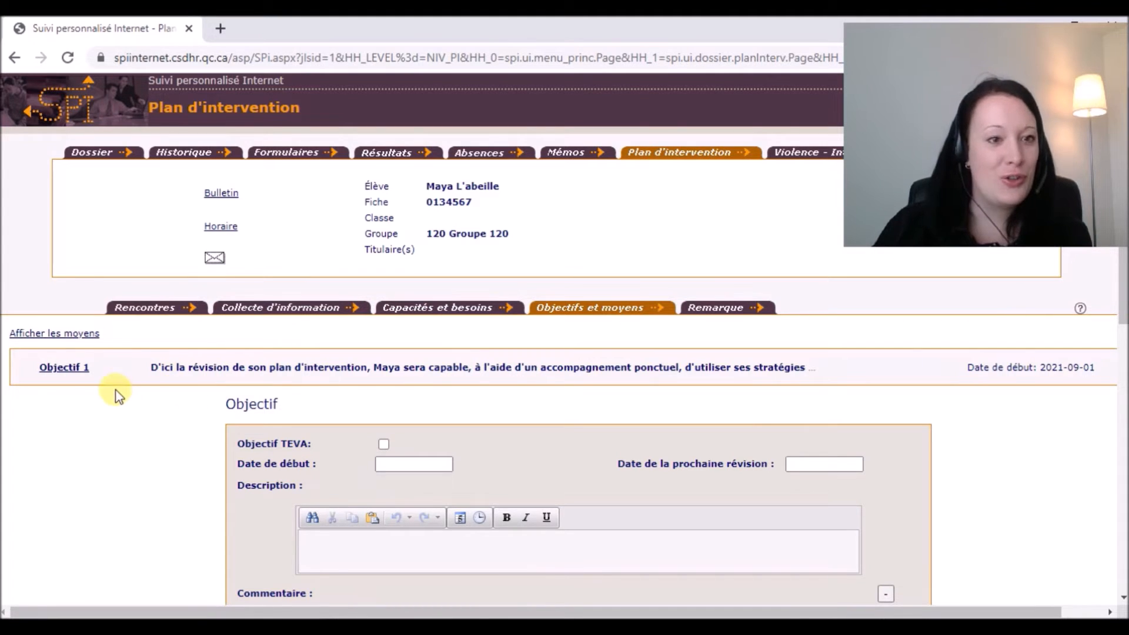
left_click(80, 371)
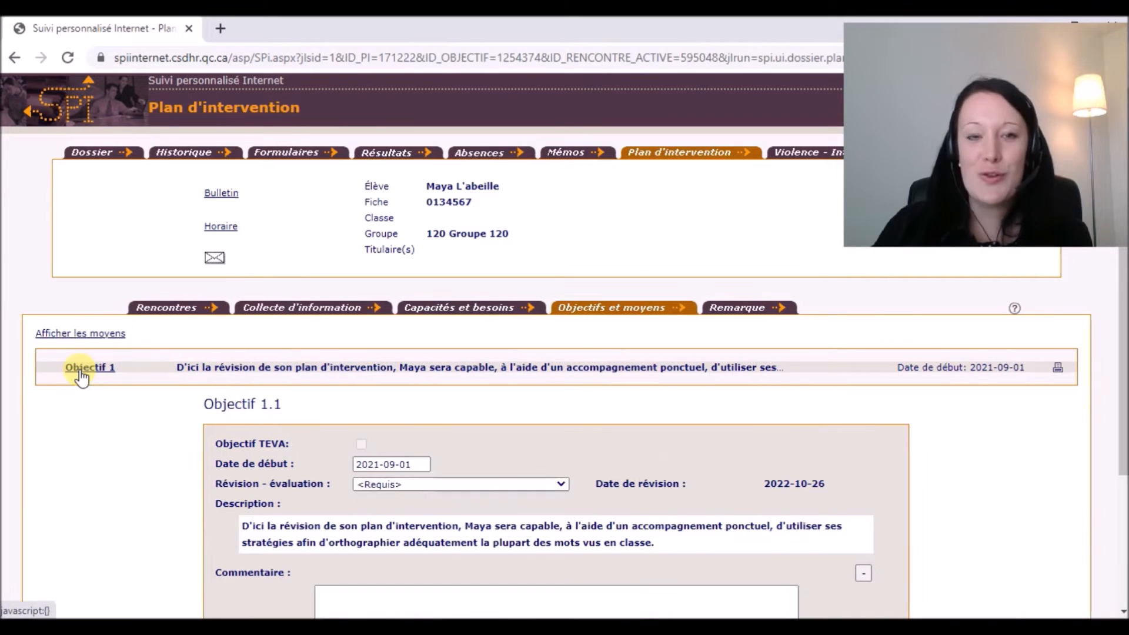
scroll(310, 465, "down", 3)
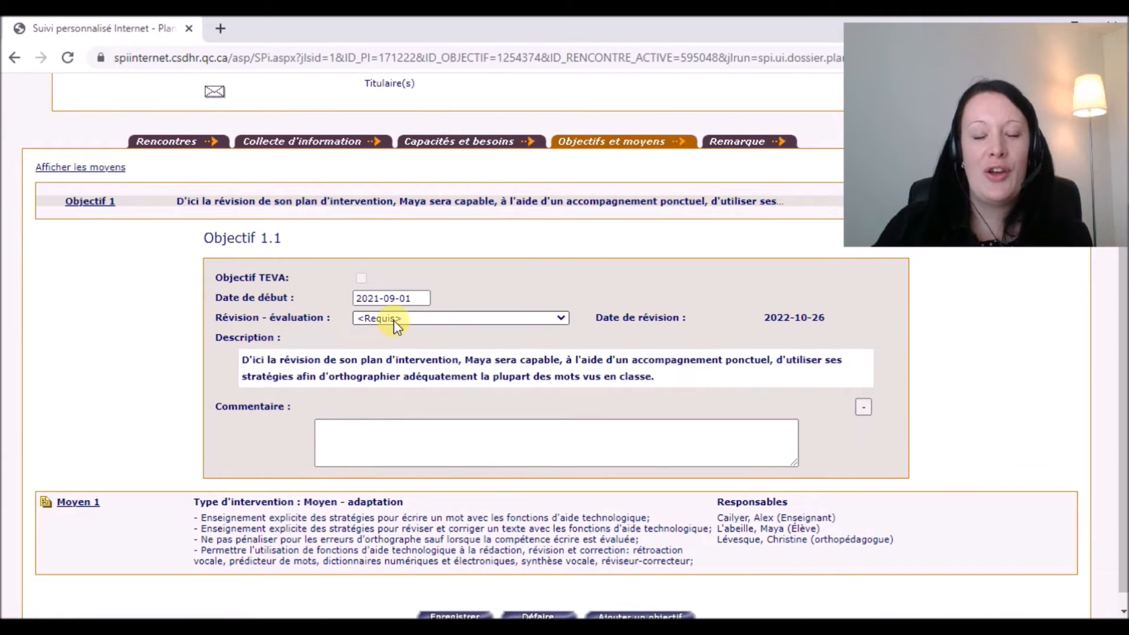
left_click(393, 320)
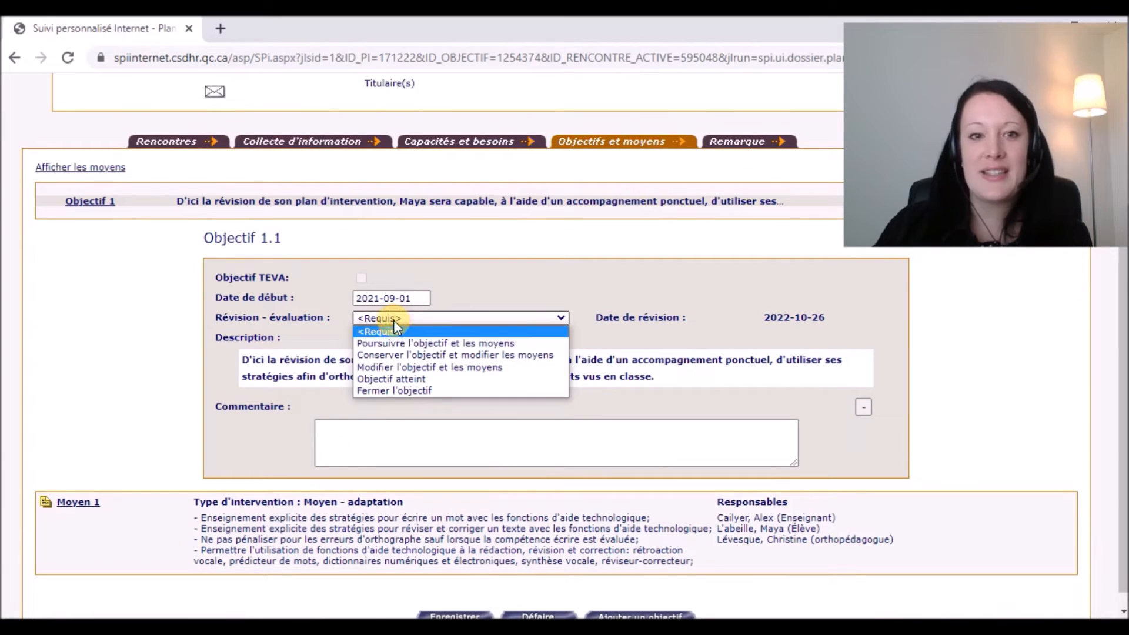
left_click(493, 369)
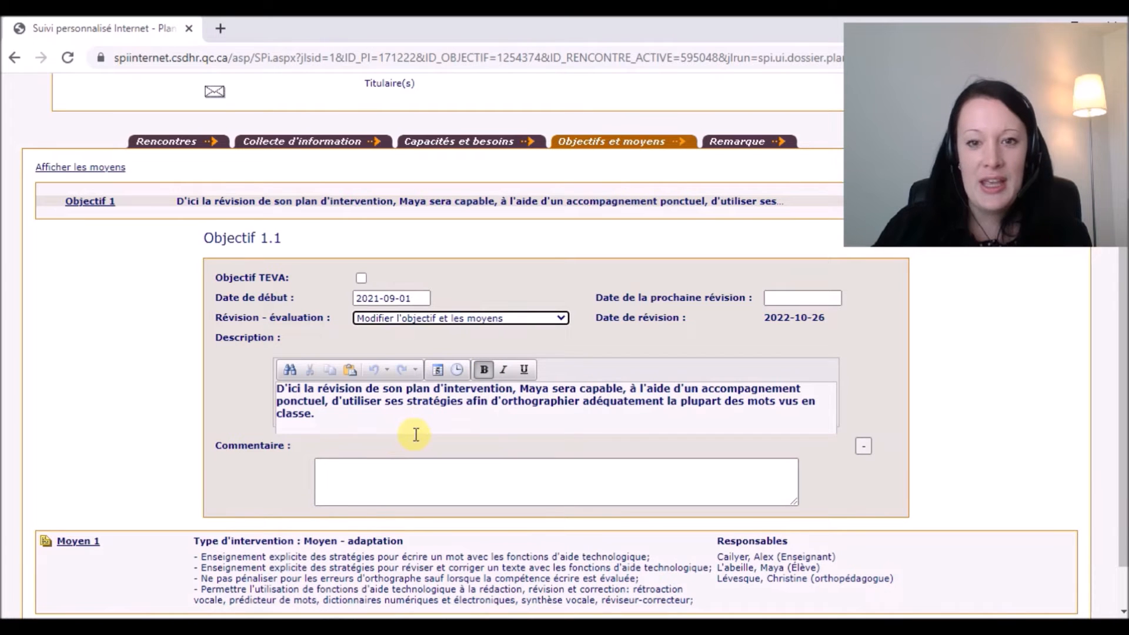
Remove the phrase ", à l'aide d'un accompagnement ponctuel," from the objective's description
left_click_drag(630, 389, 334, 403)
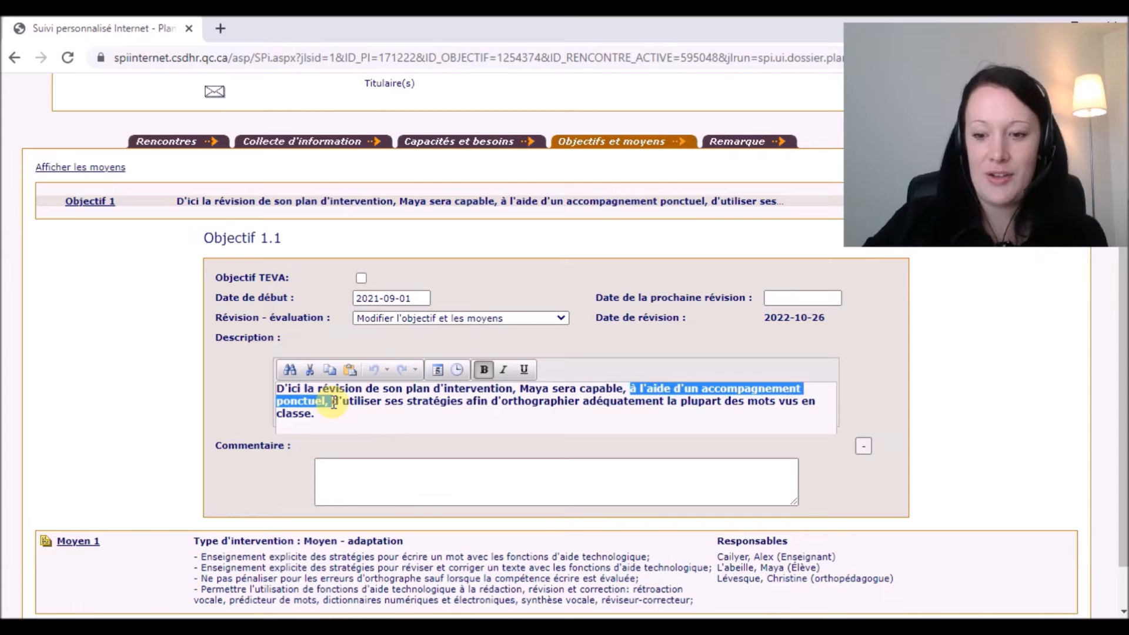
key("BackSpace")
key("BackSpace")
key("BackSpace")
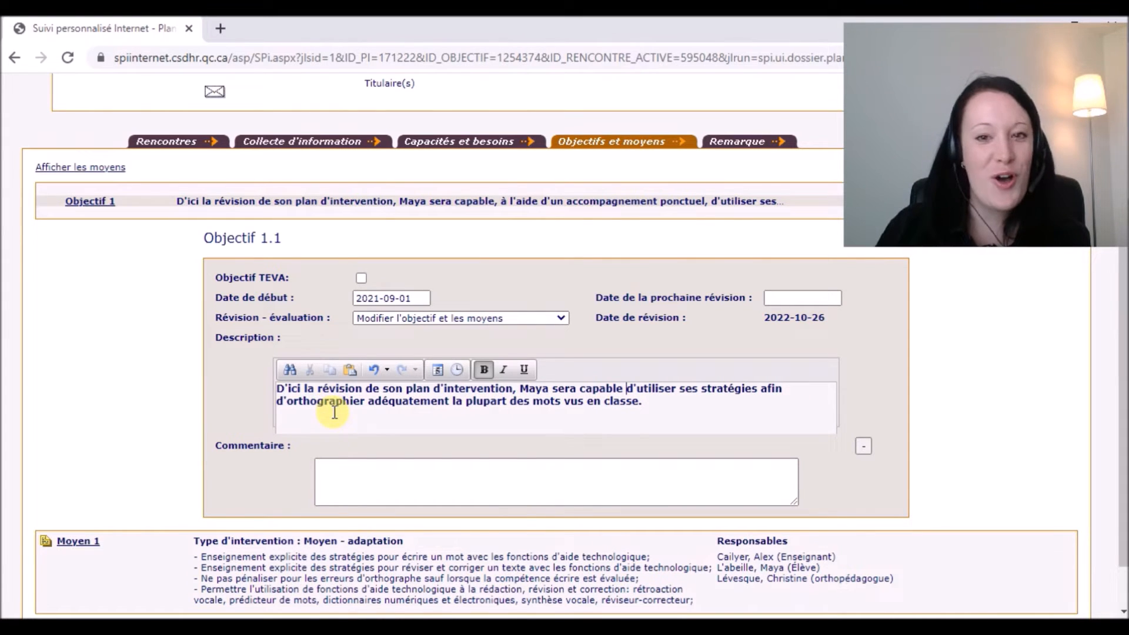
Open Moyen 1 of the modified objective and review its intervention type, description and permitted adaptations
scroll(334, 412, "down", 1)
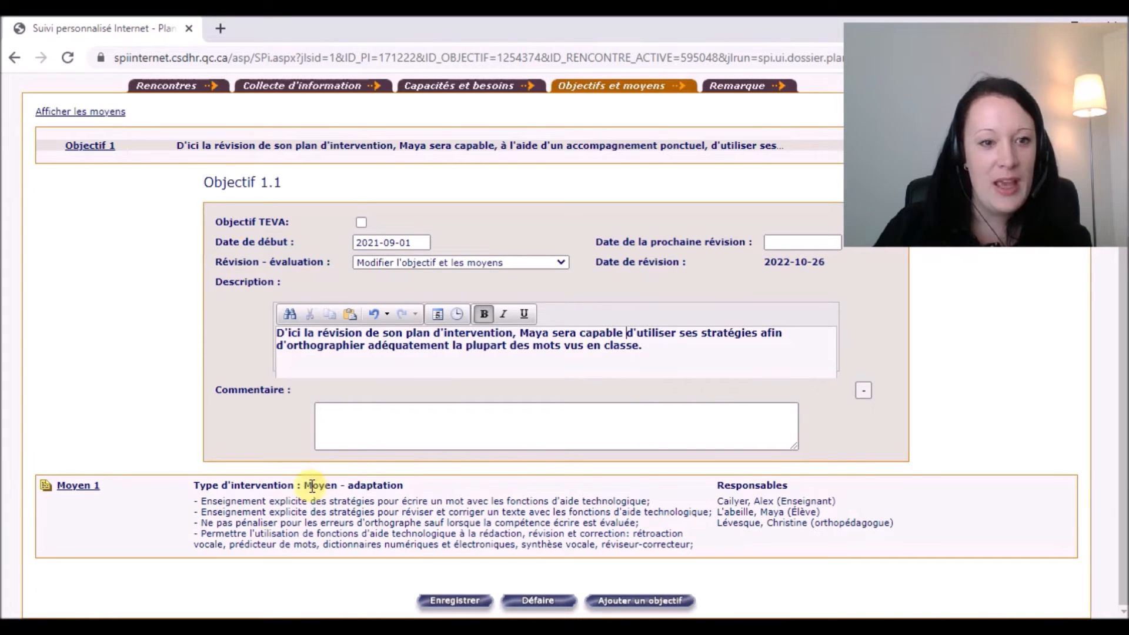
left_click(76, 491)
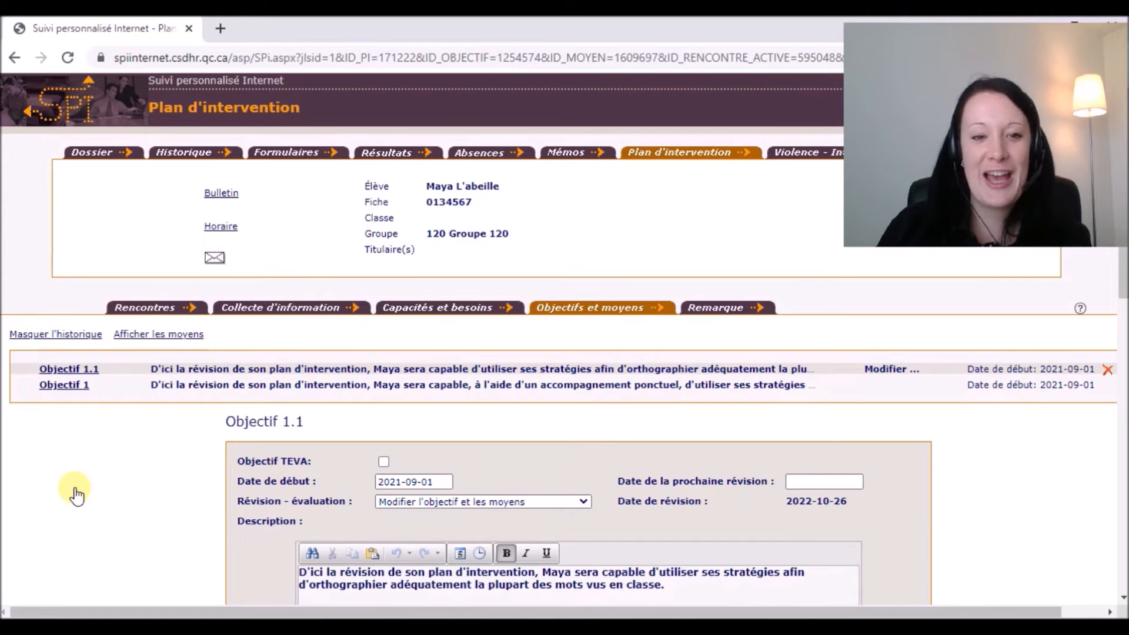
scroll(76, 494, "down", 4)
scroll(76, 494, "down", 4)
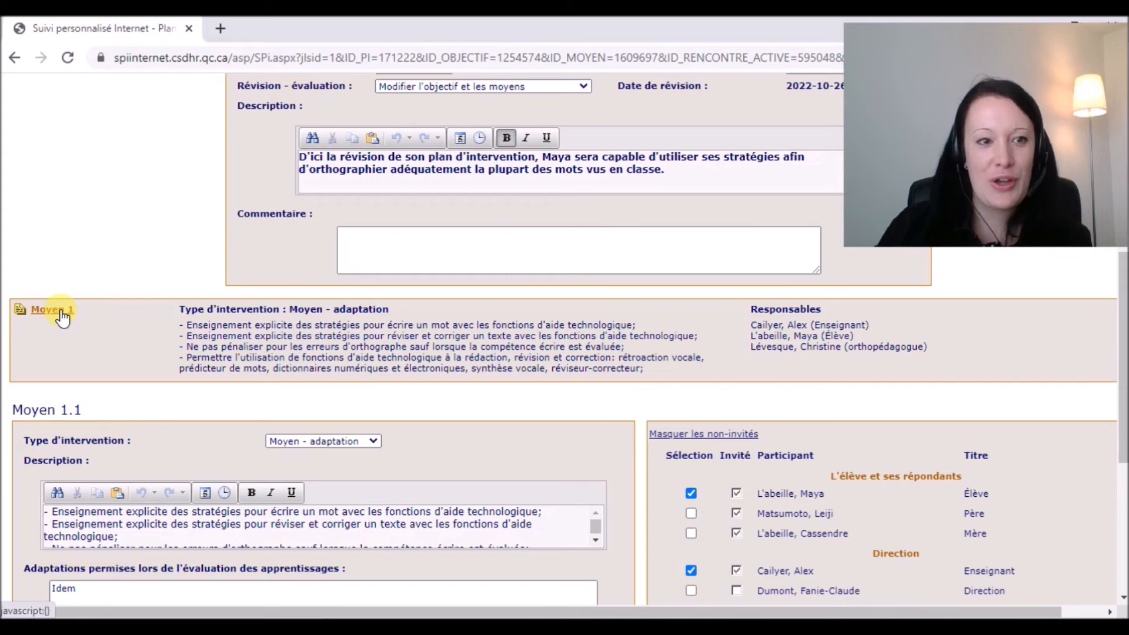
scroll(63, 390, "down", 2)
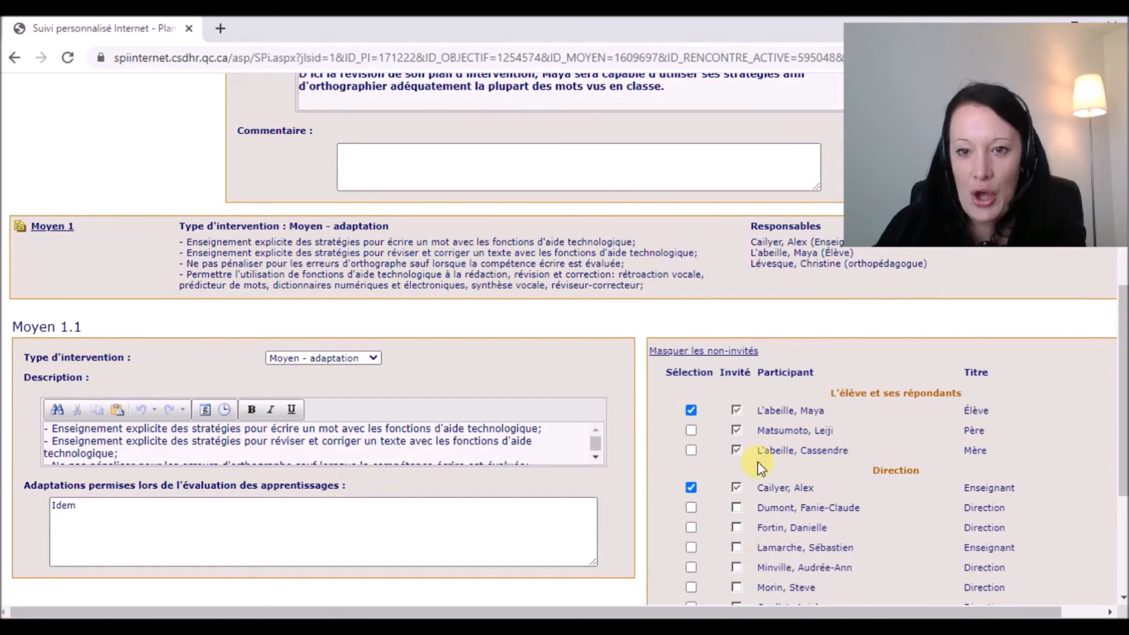
scroll(699, 431, "down", 2)
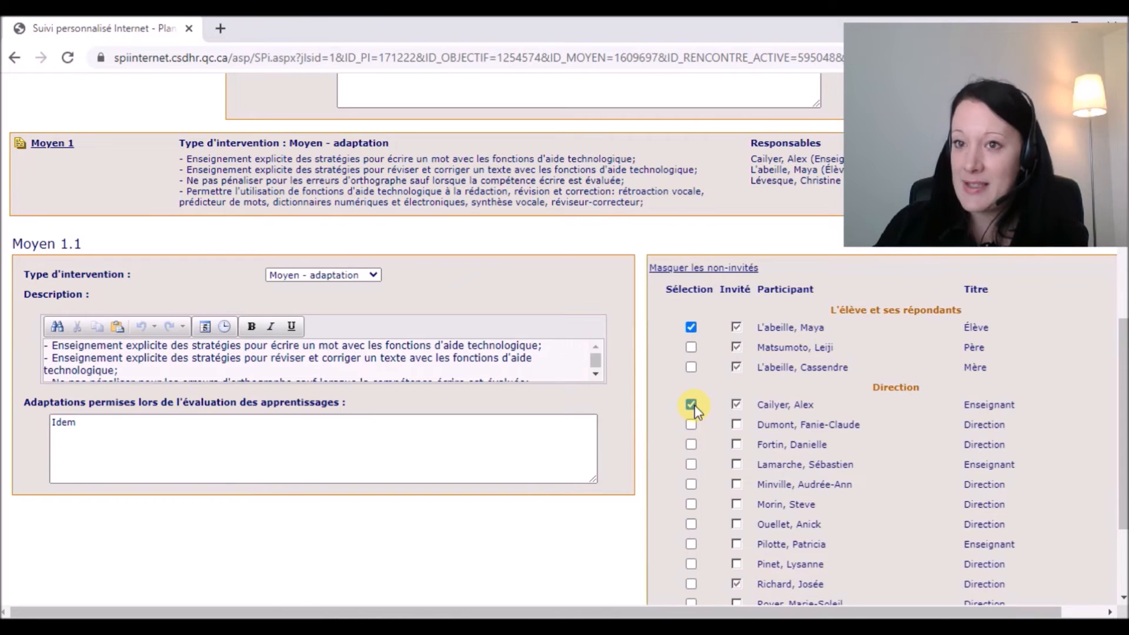
Check the participants selected as responsible for Moyen 1.1, recheck the objective's details, and save
left_click(691, 327)
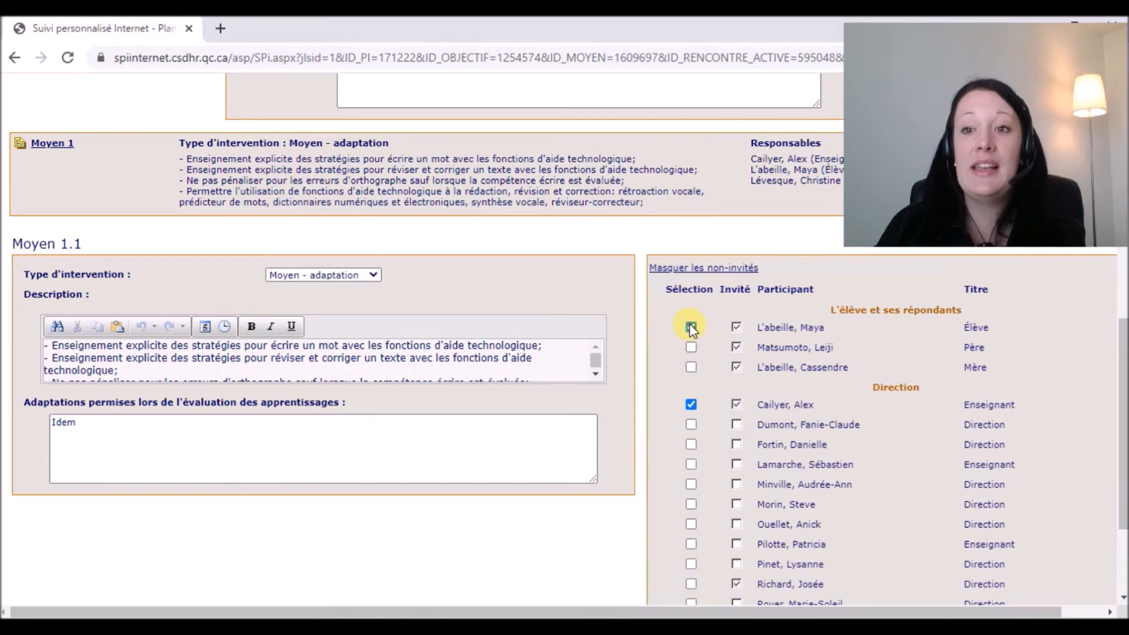
scroll(692, 327, "down", 4)
left_click(692, 547)
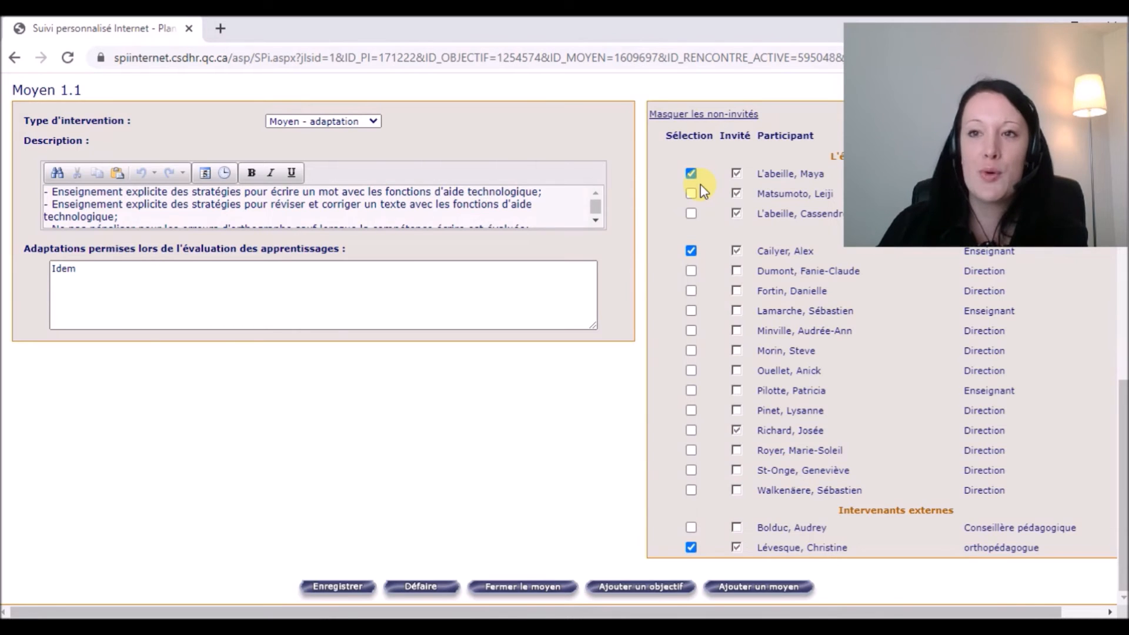
scroll(700, 185, "up", 8)
scroll(702, 185, "up", 3)
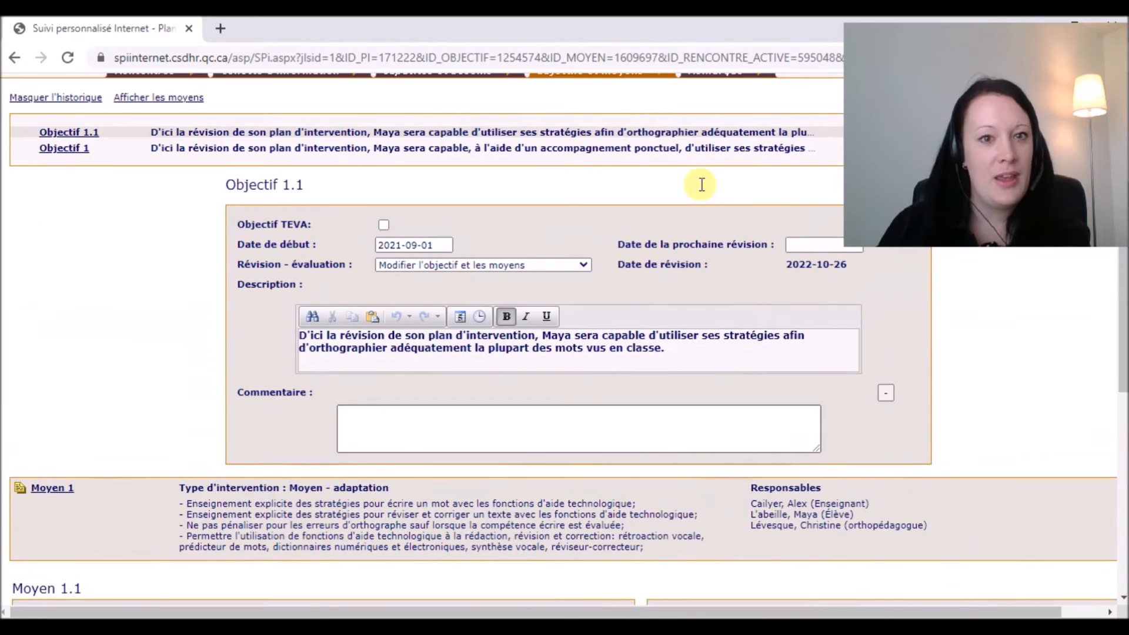
scroll(700, 194, "down", 12)
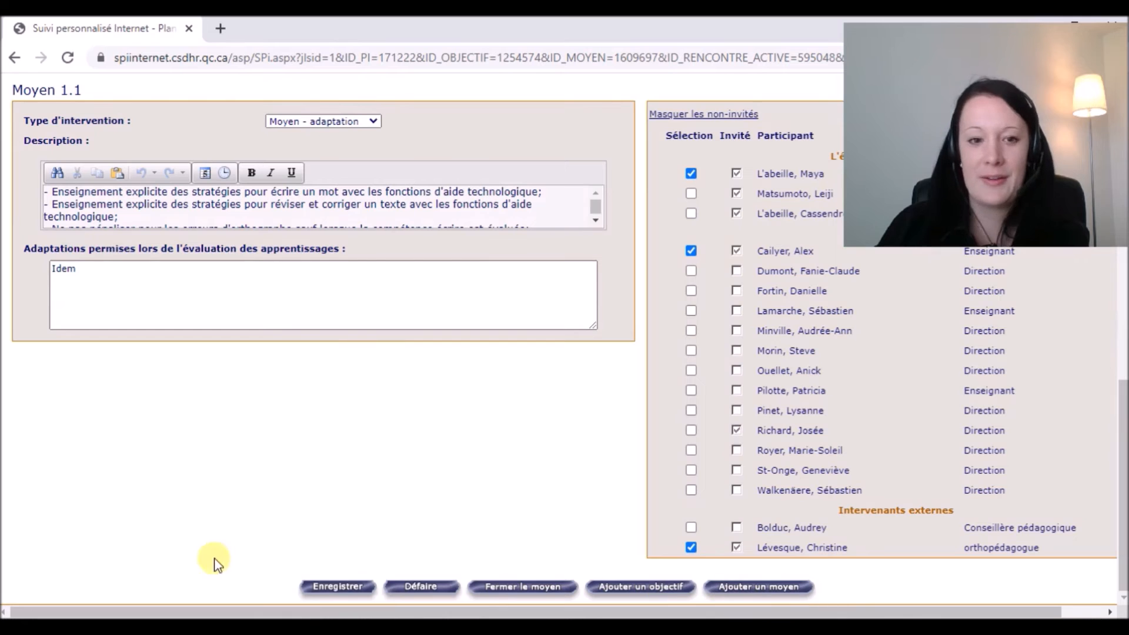
left_click(325, 589)
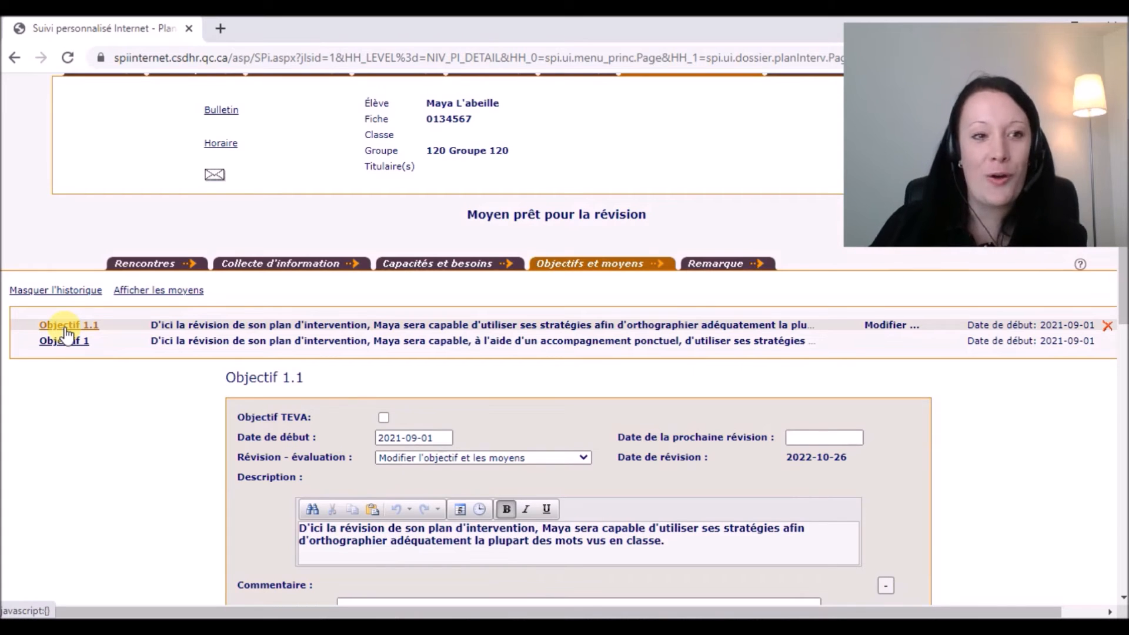
Show the moyens under each objective, hide them again, and hide the objectives' history to leave only Objectif 1.1 listed
left_click(150, 297)
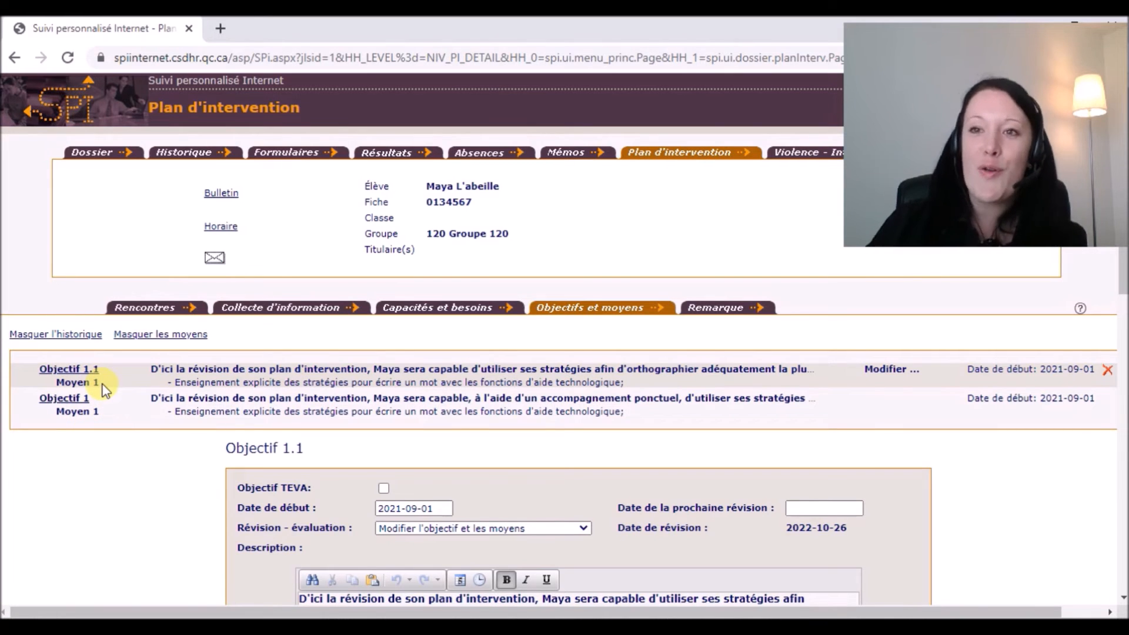
left_click(141, 336)
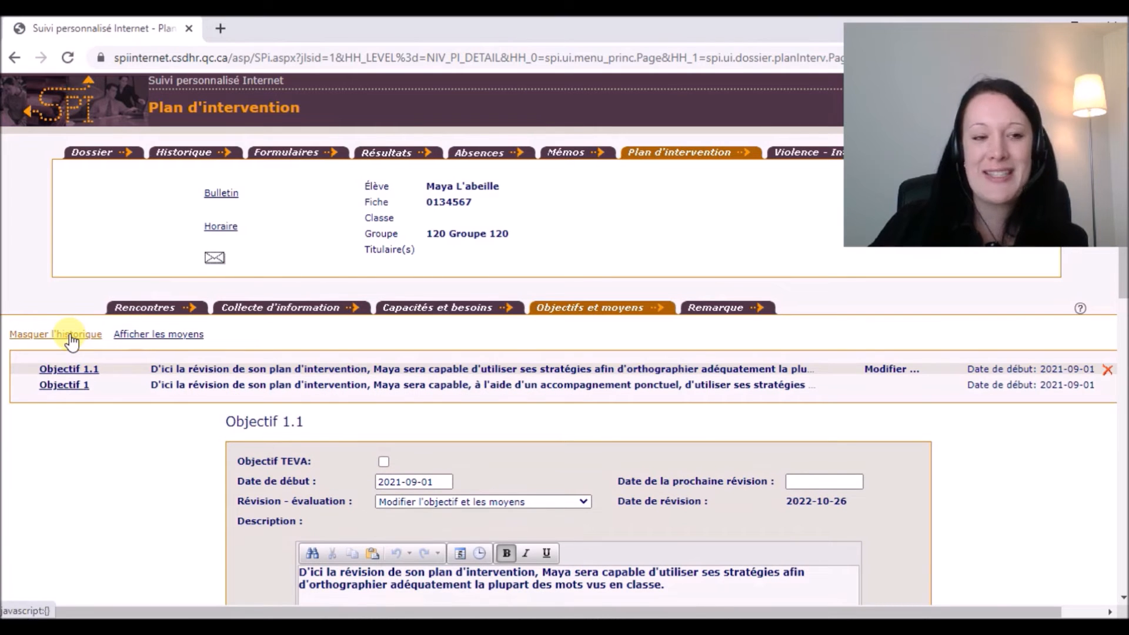
left_click(71, 336)
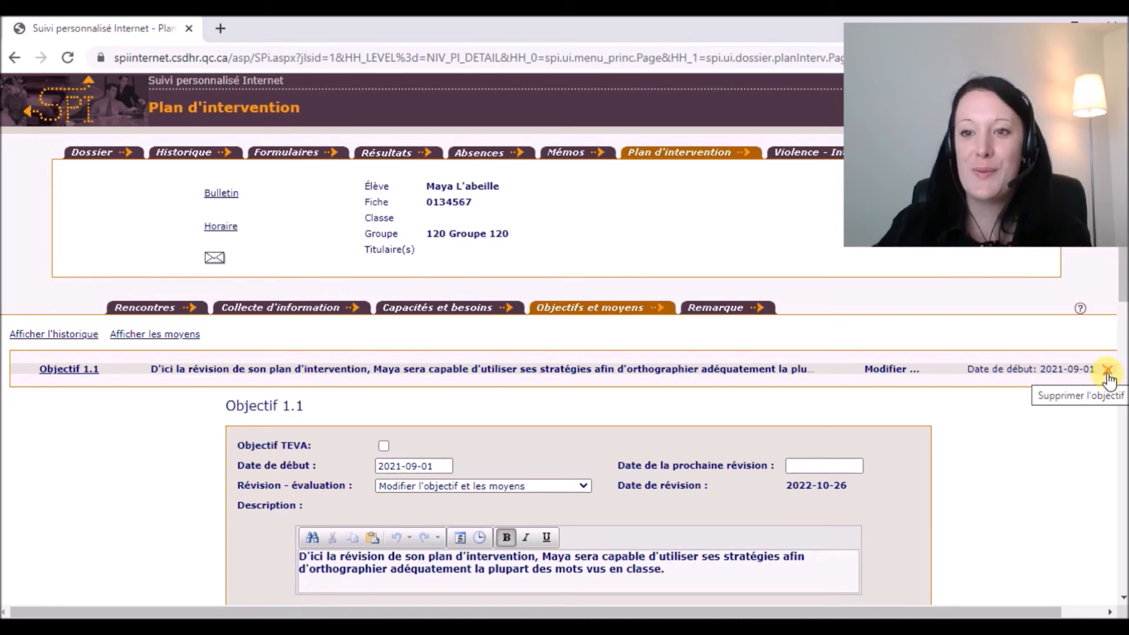
scroll(965, 419, "down", 1)
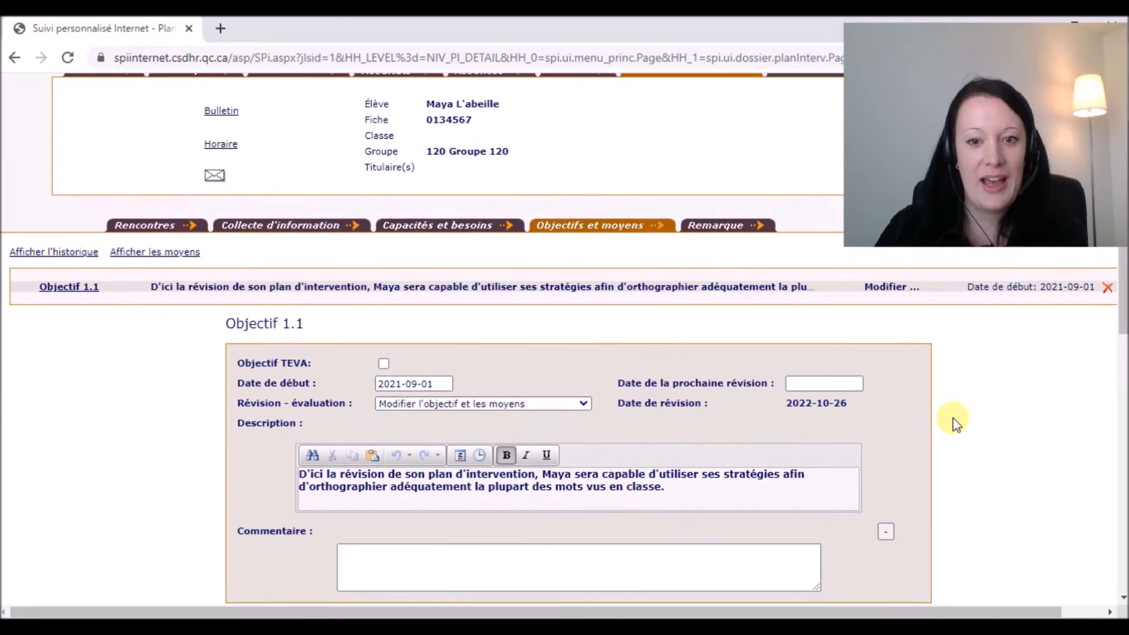
Add an Octobre 2022 remark stating that the assistive-technology trial is conclusive and a demande 30810 will be made this year, and save it
left_click(729, 226)
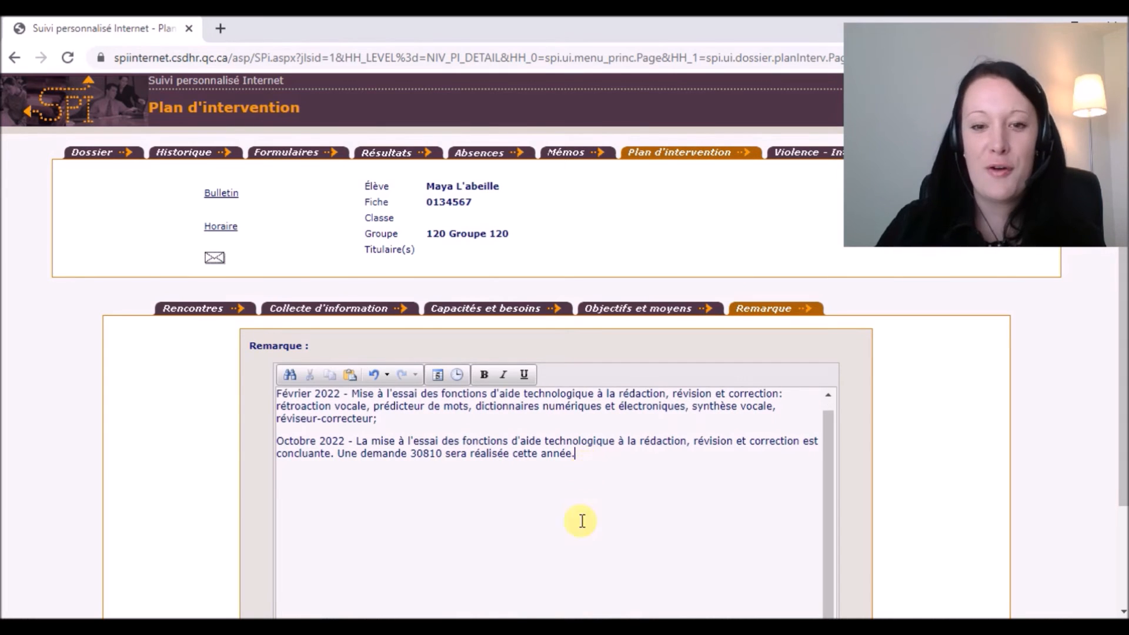
scroll(897, 469, "down", 2)
left_click(529, 602)
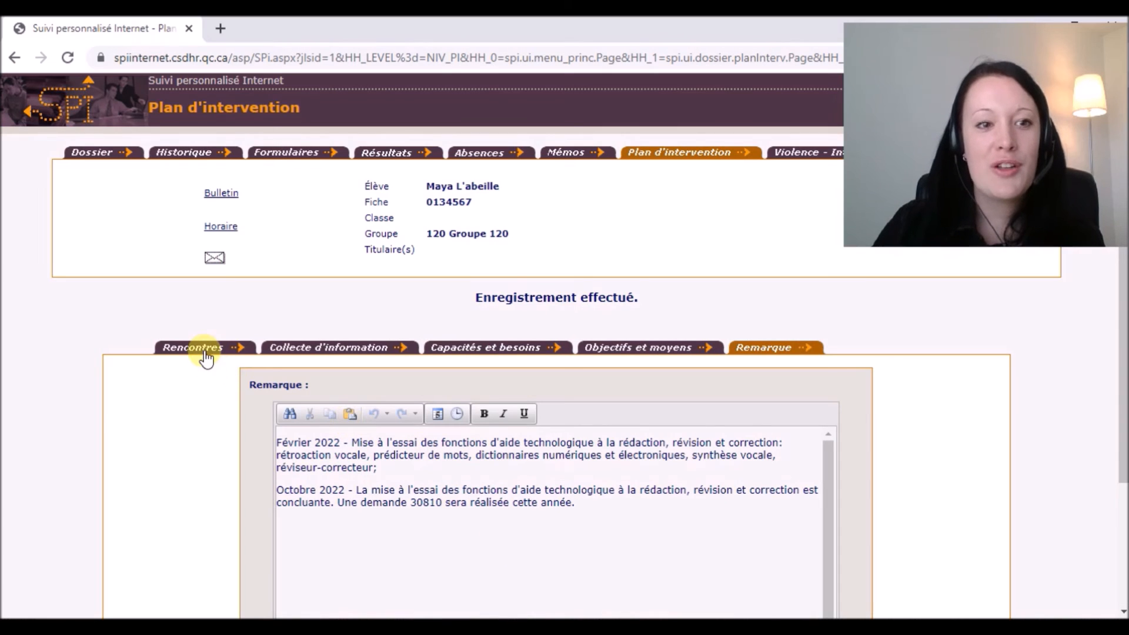
Produce the printable Plan d'intervention document from the 2022-10-31 Révision meeting and open it
left_click(204, 352)
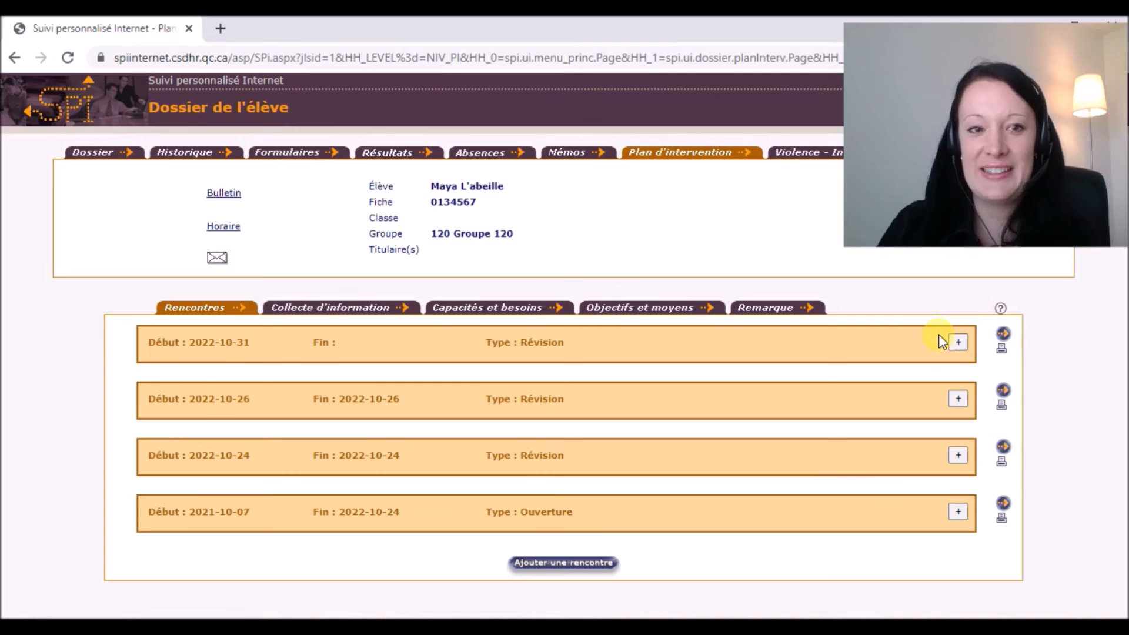
left_click(1002, 352)
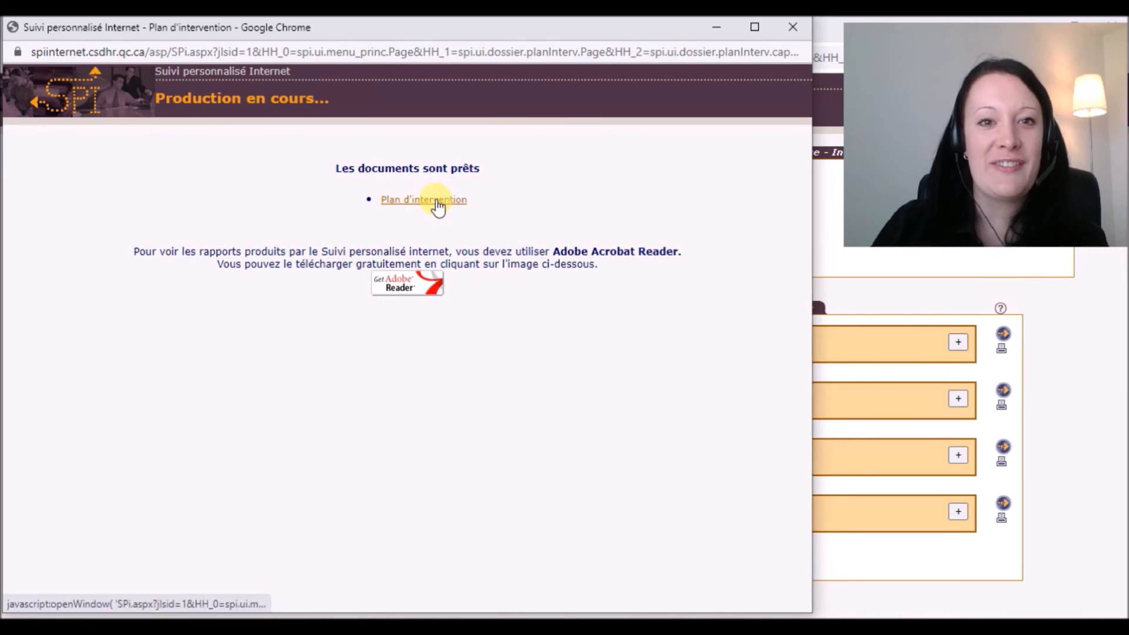
left_click(436, 200)
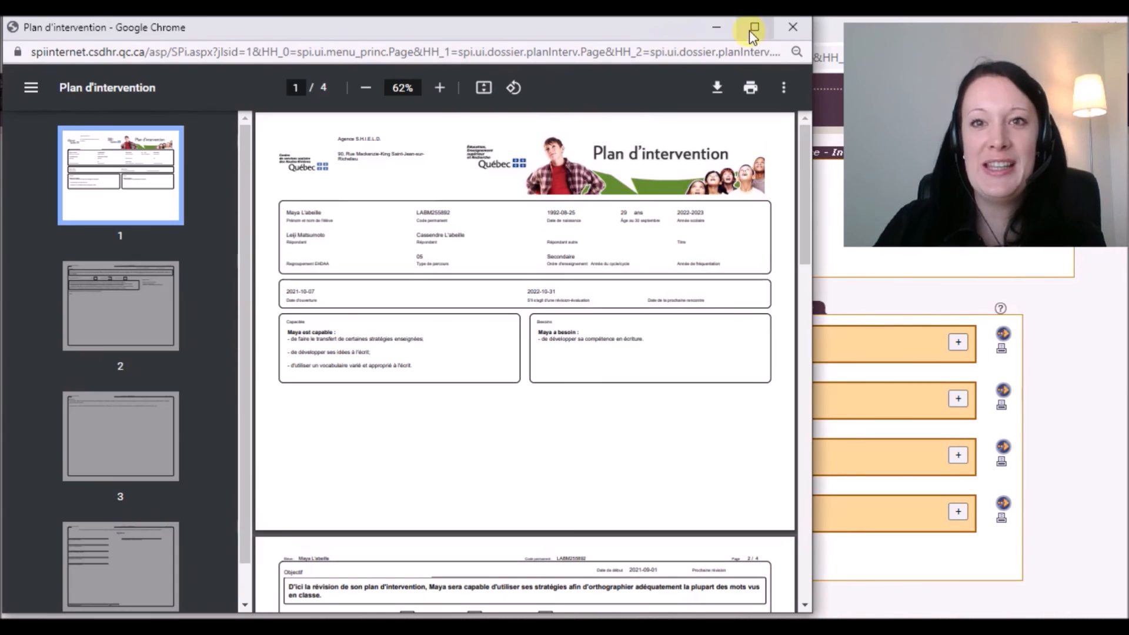
Maximize the document window, zoom to 100%, and examine the capacities, objective, remark and signature pages
left_click(755, 27)
left_click(595, 81)
left_click(596, 81)
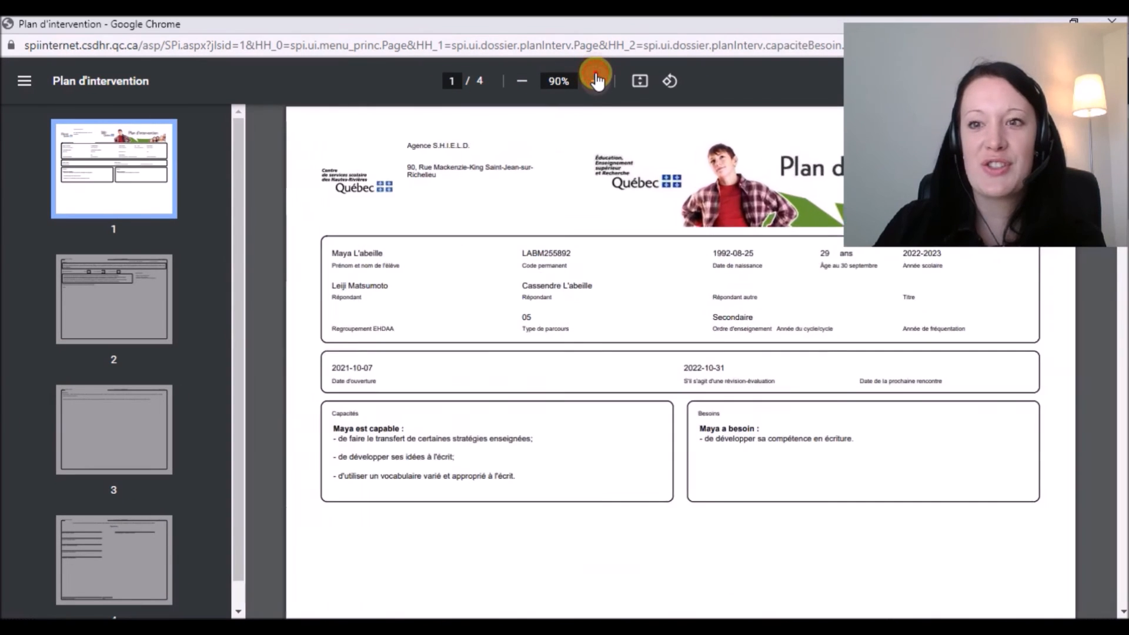
left_click(596, 80)
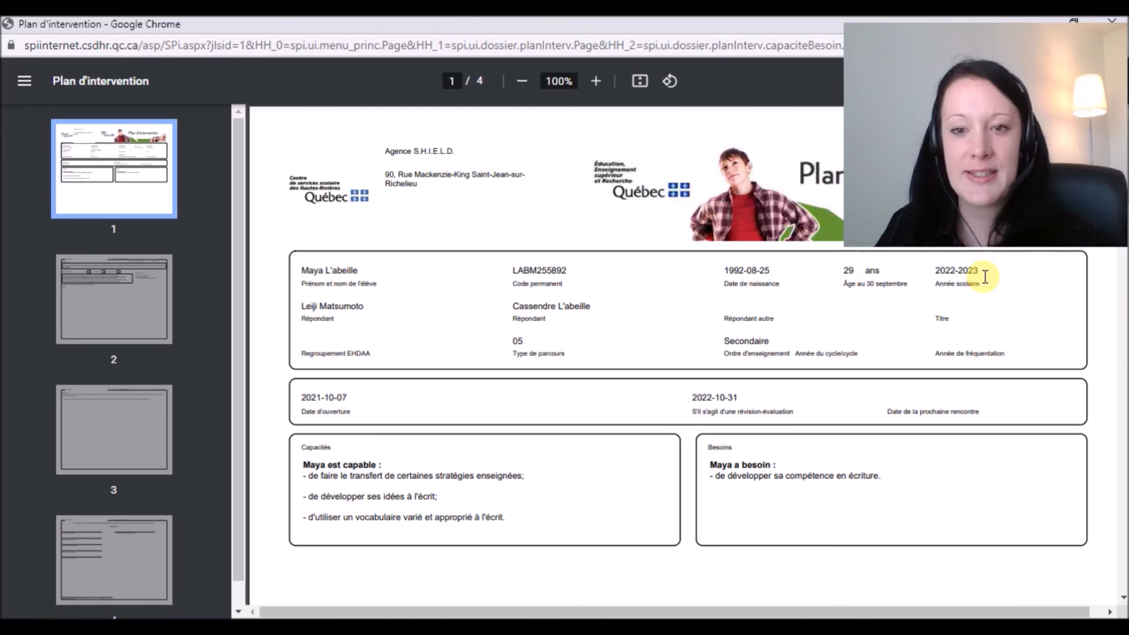
scroll(946, 377, "down", 3)
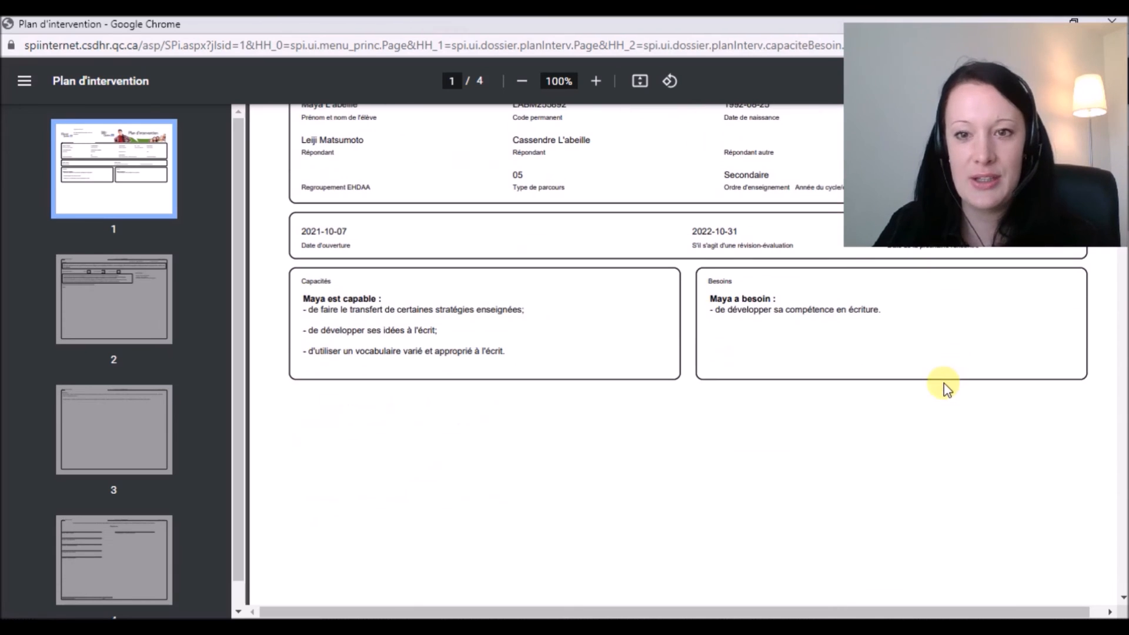
scroll(814, 330, "down", 7)
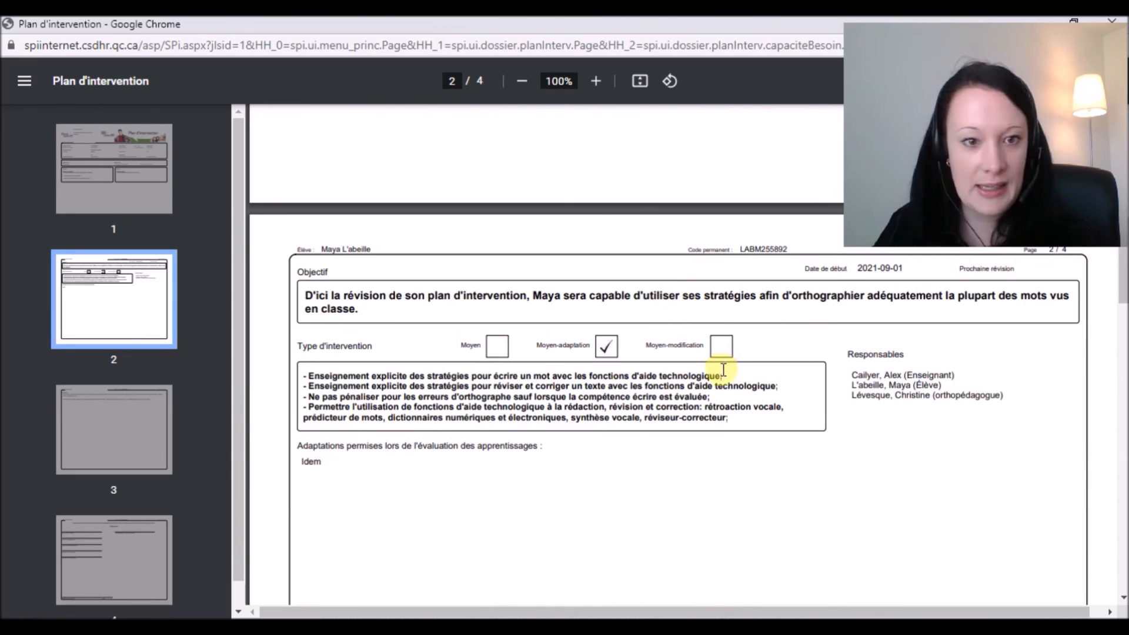
scroll(533, 432, "down", 12)
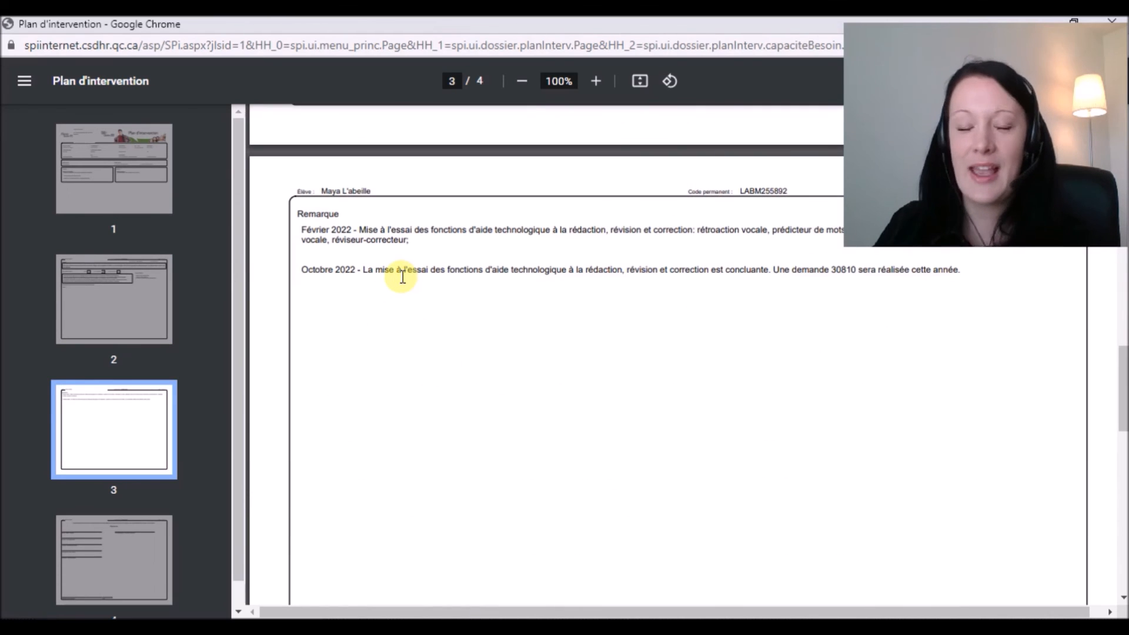
scroll(398, 277, "down", 15)
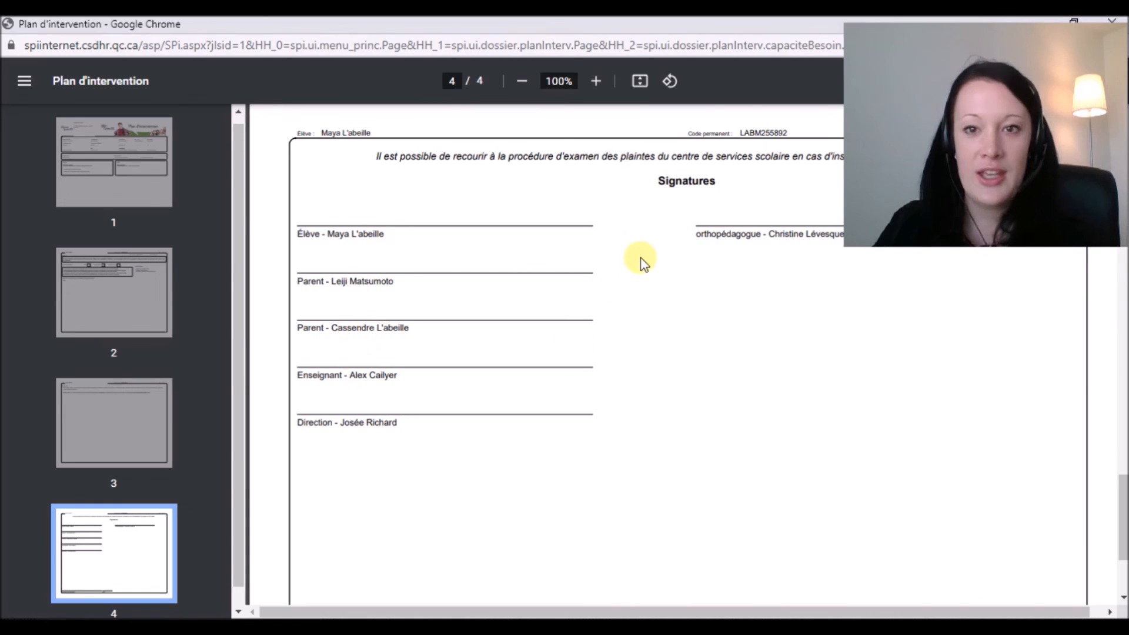
scroll(627, 305, "down", 3)
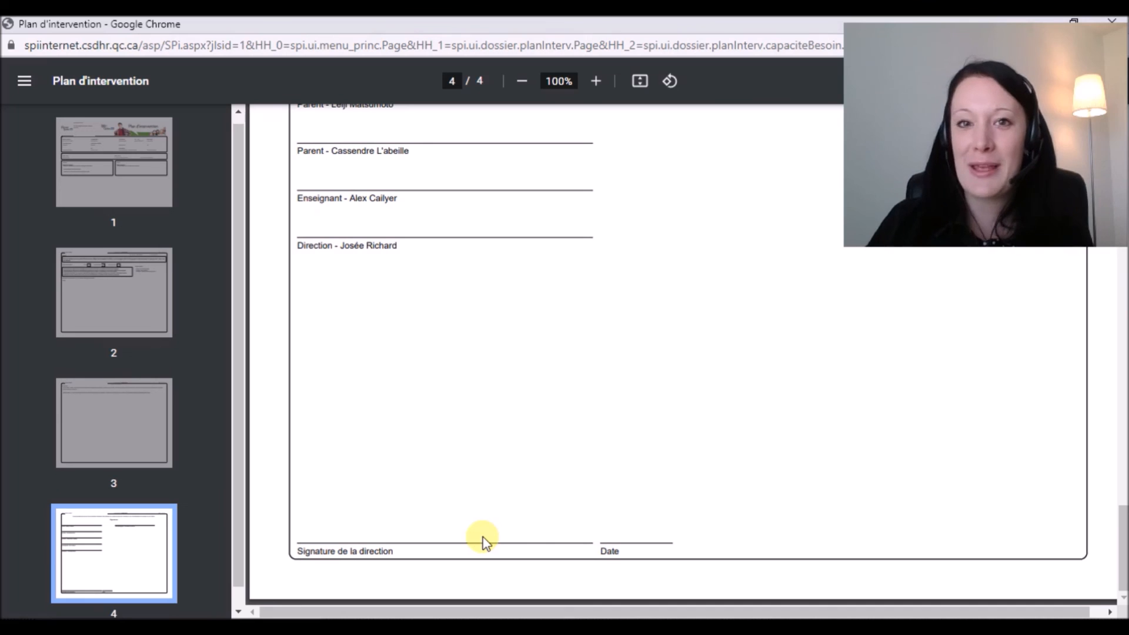
Open the print settings for the Plan d'intervention document and expand the additional parameters to reach the Recto verso option
left_click_drag(757, 27, 340, 47)
left_click(681, 110)
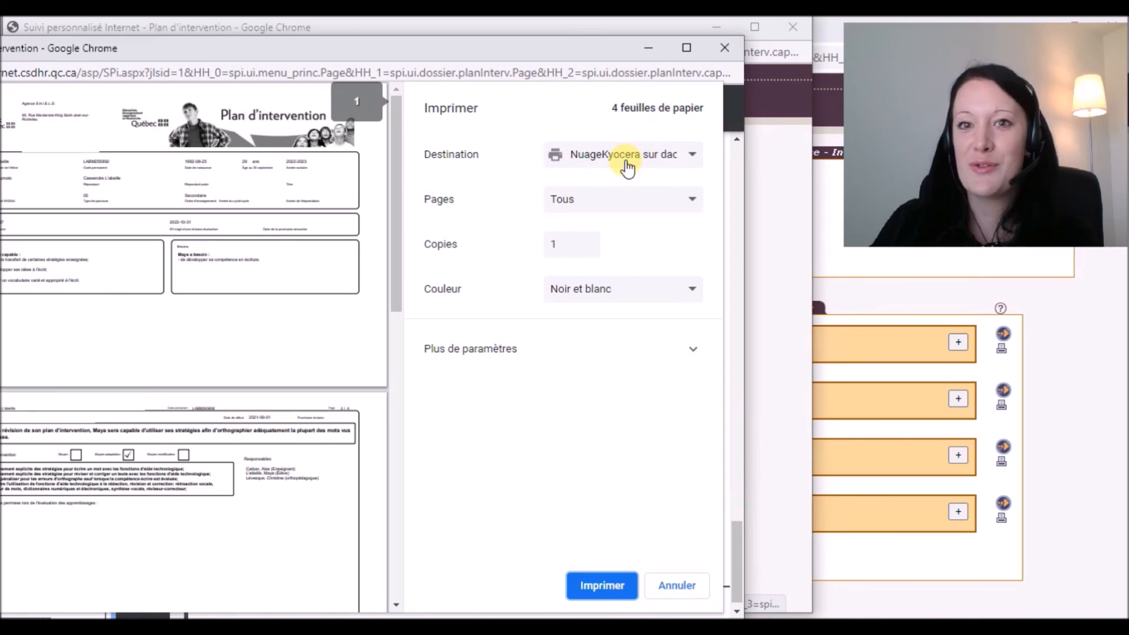
left_click(542, 349)
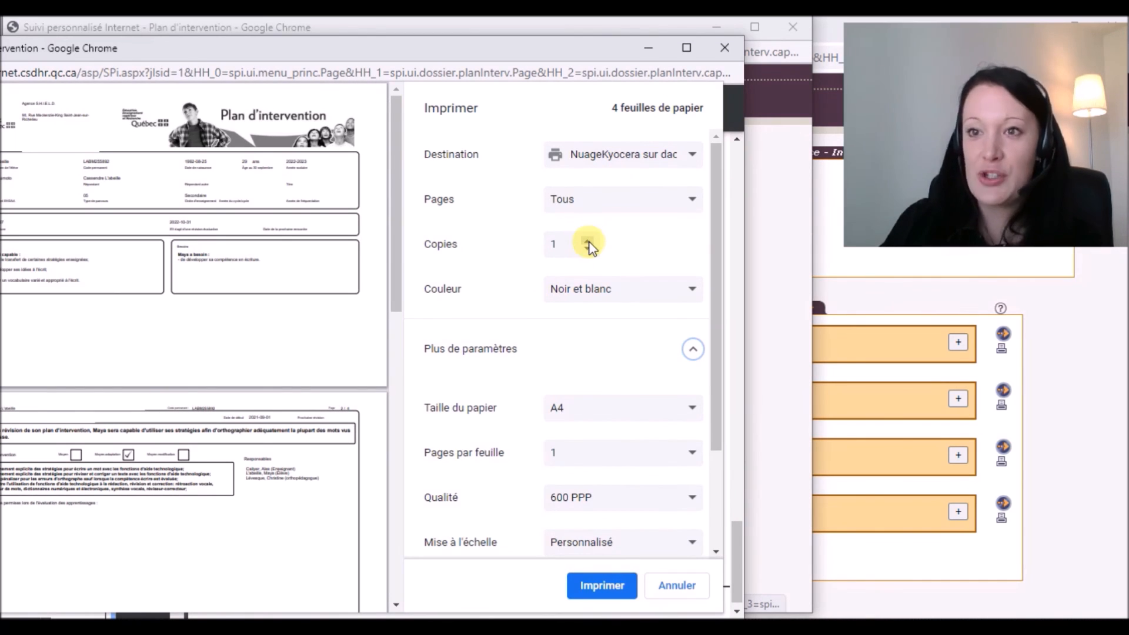
scroll(588, 321, "down", 3)
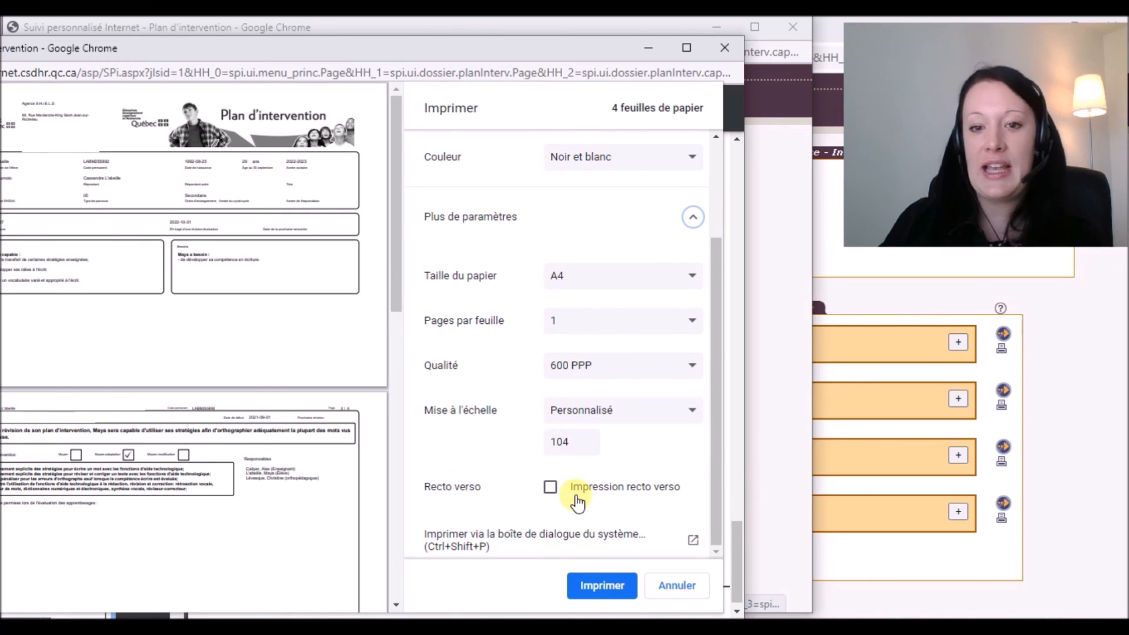